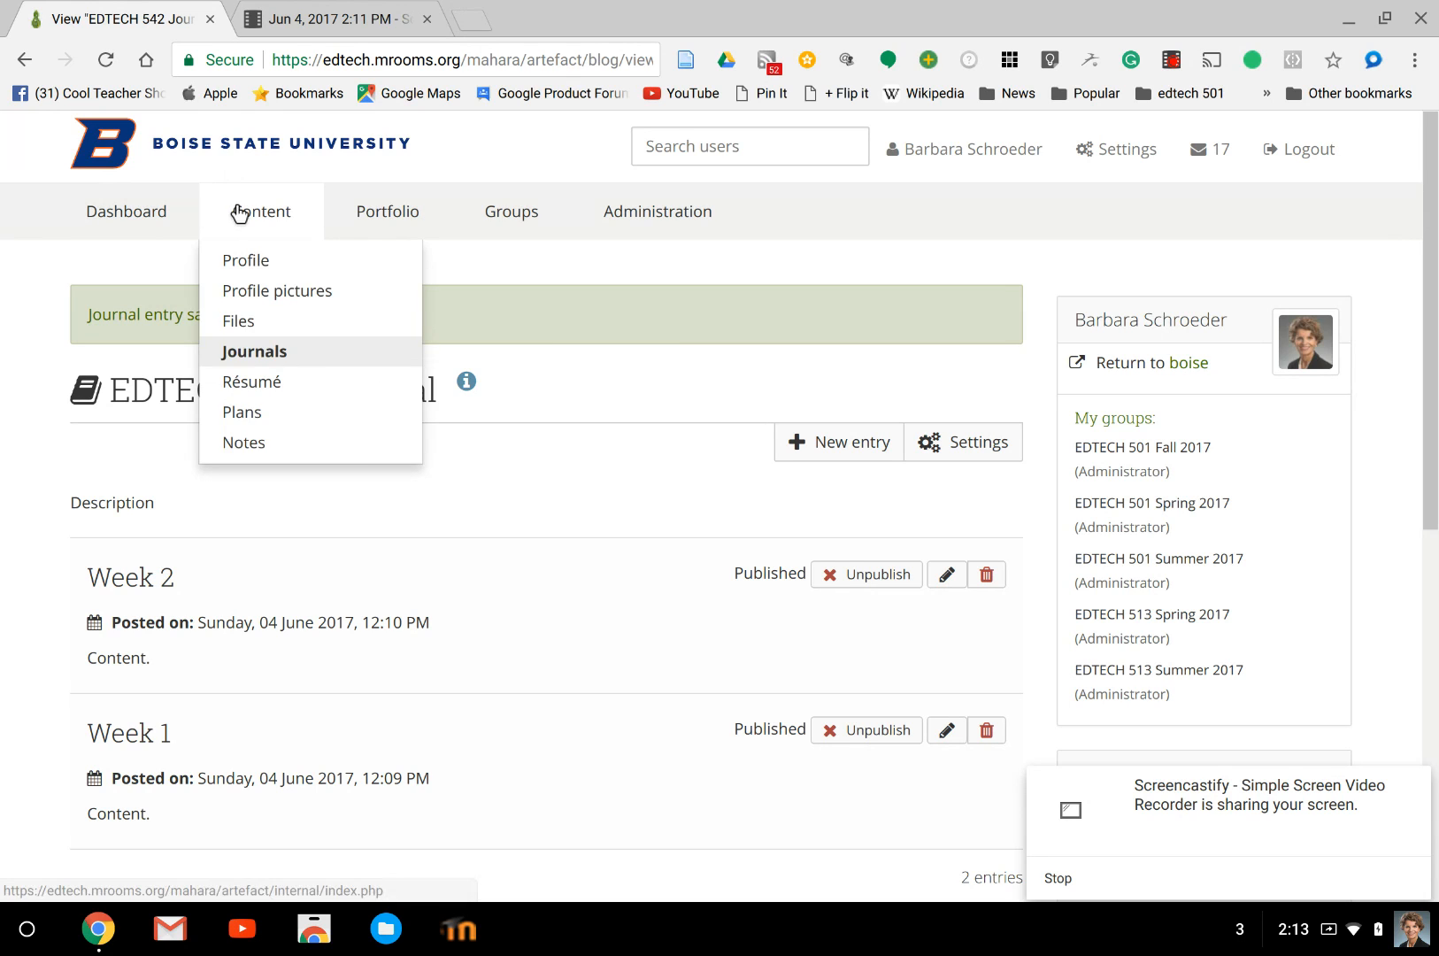
Create a new portfolio page titled "EDTECH 542 Reflective Journal".
mouse_move(454, 211)
mouse_move(389, 213)
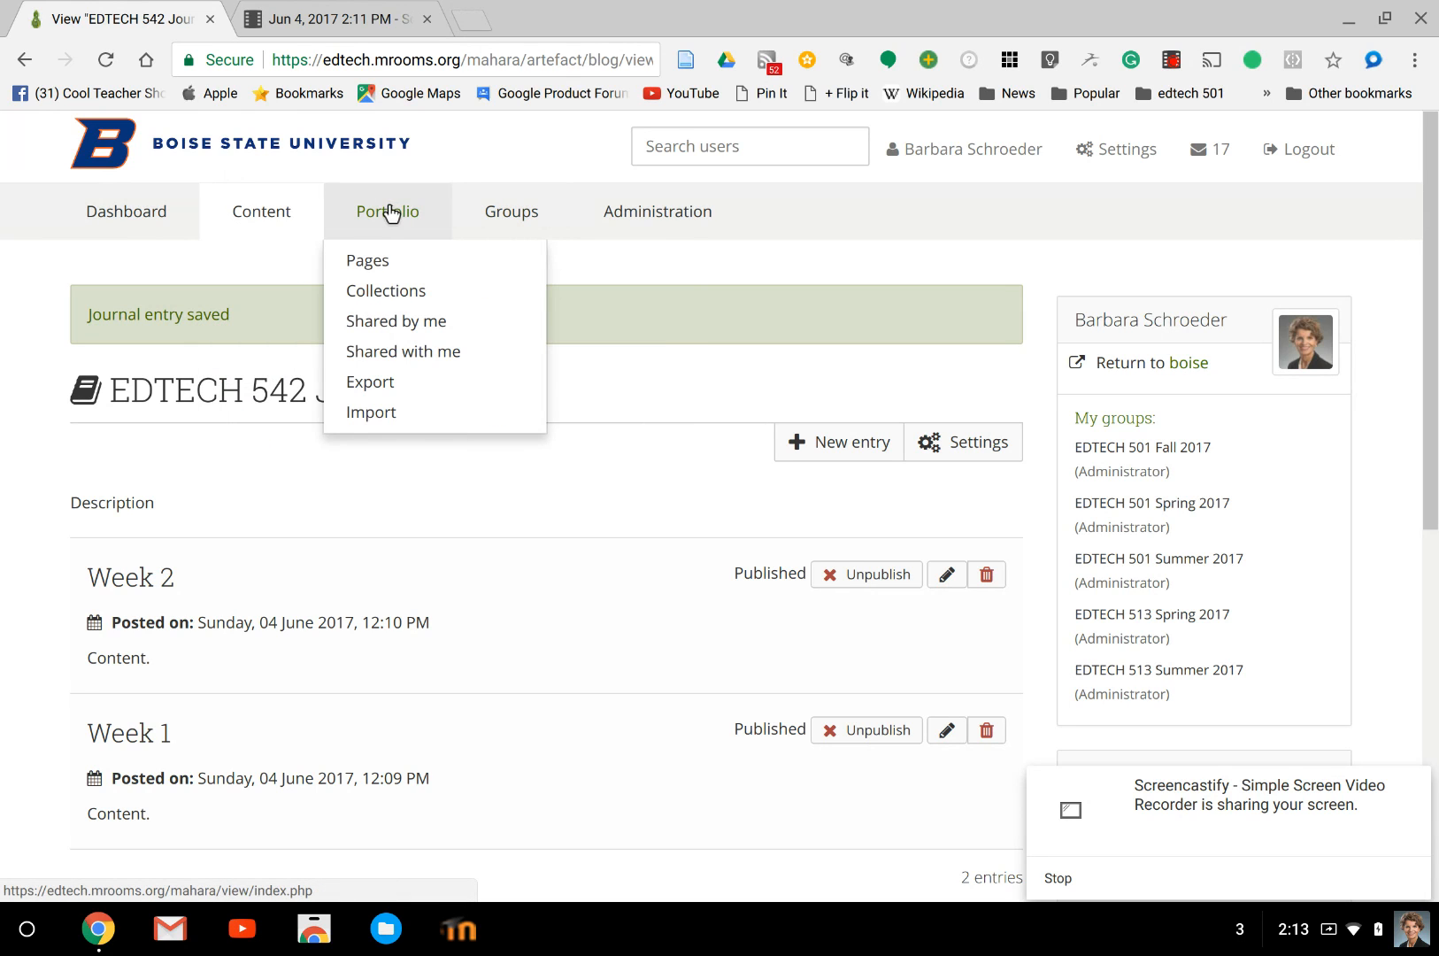
left_click(366, 260)
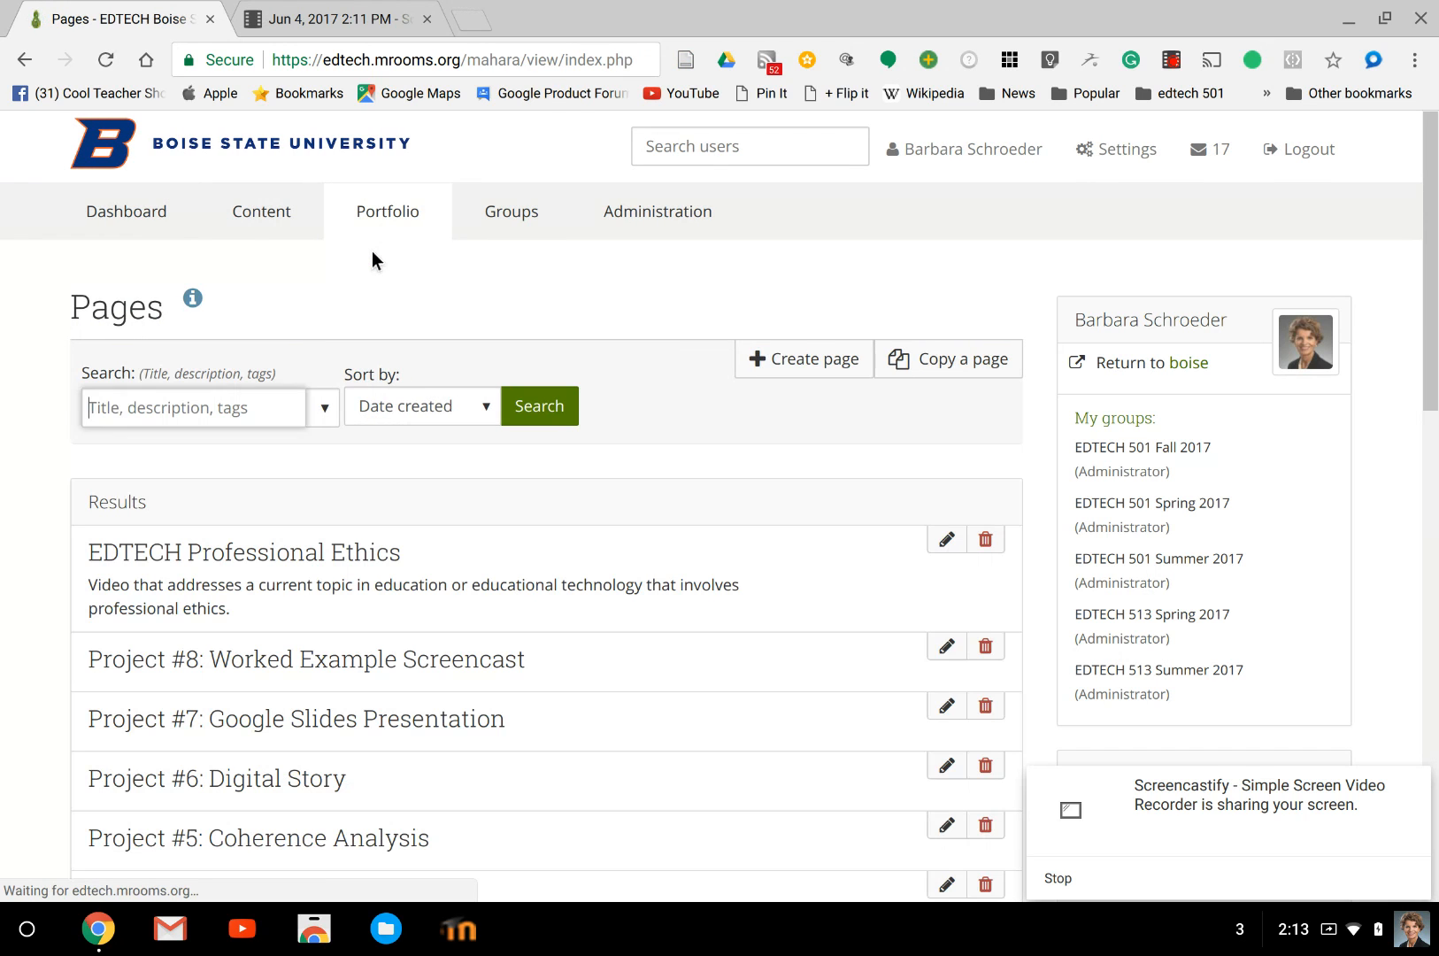
left_click(778, 358)
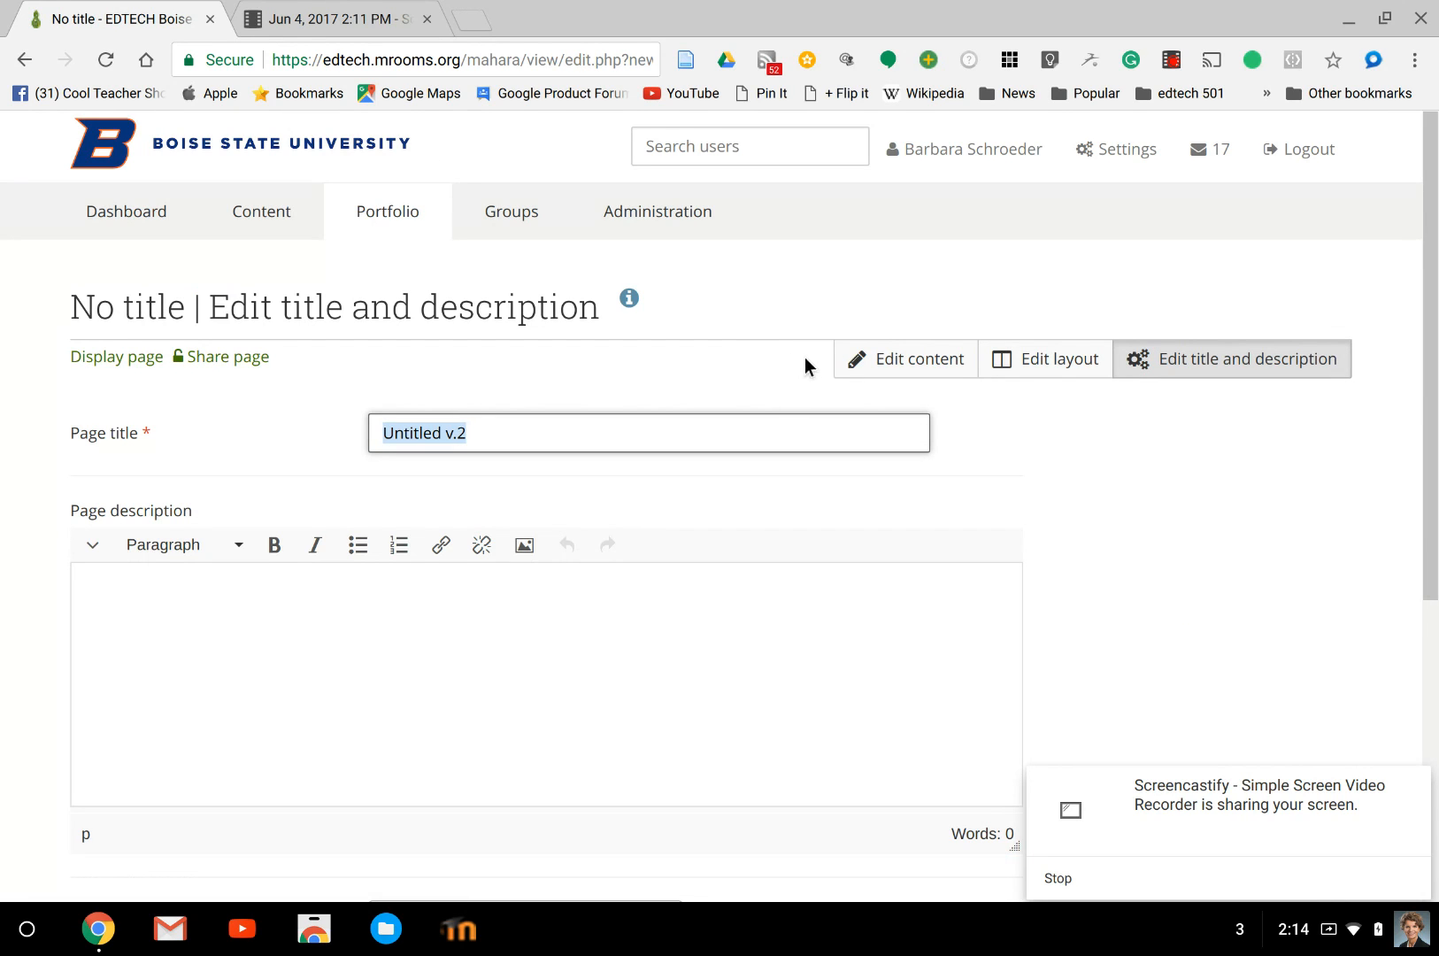
type("EDTECH 542")
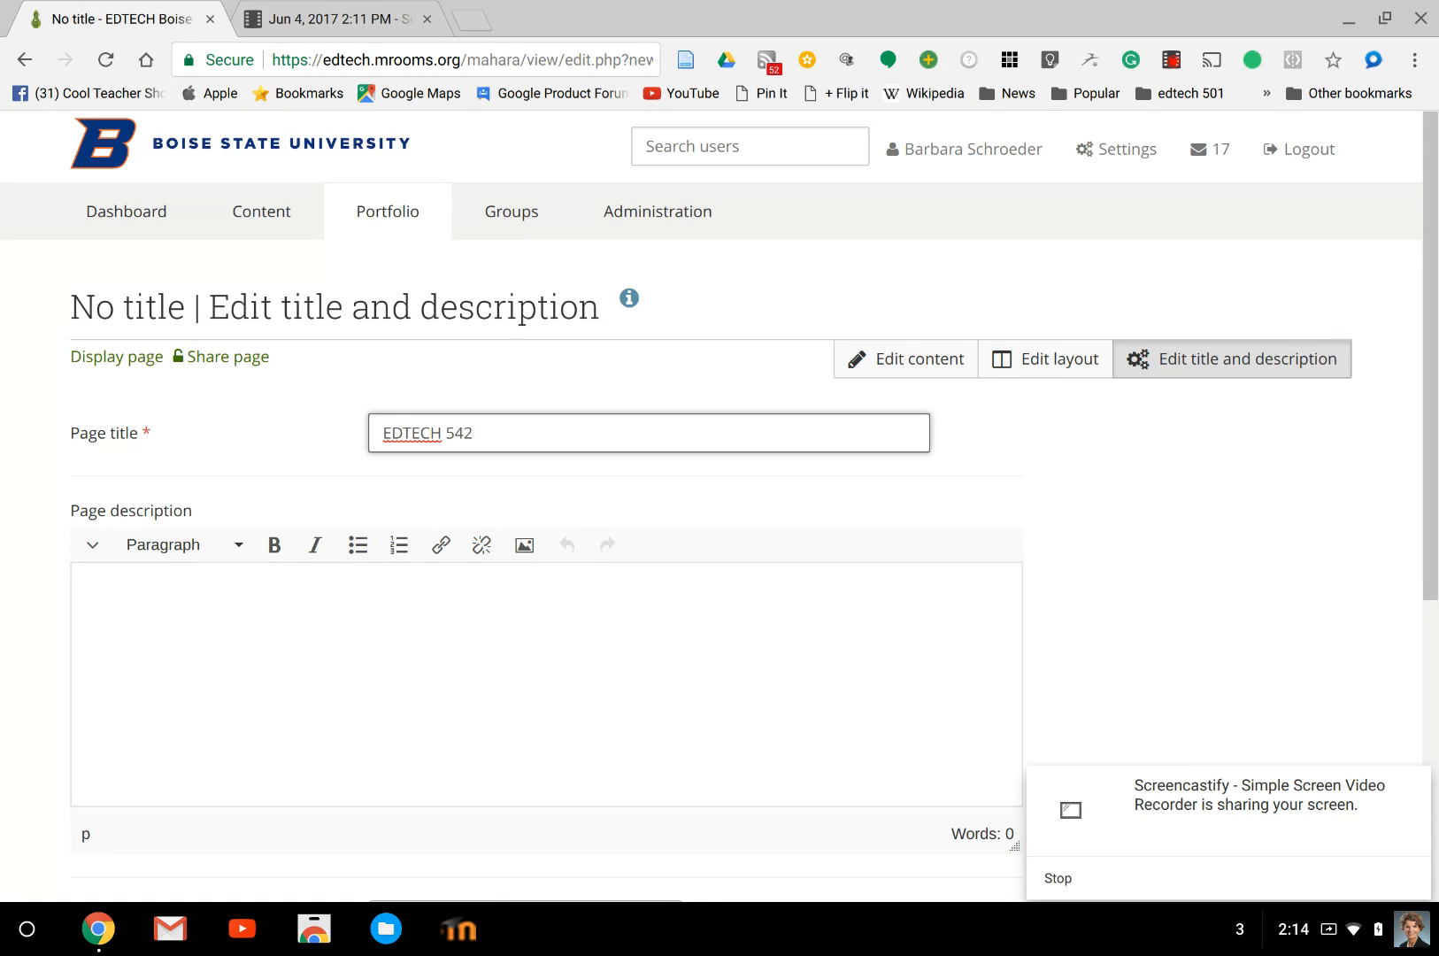
type(" Reflective Journ")
key("BackSpace")
key("BackSpace")
key("BackSpace")
type("ournal")
Enter "Description." as the page description, keep the display name as the name display format, and save.
left_click(569, 602)
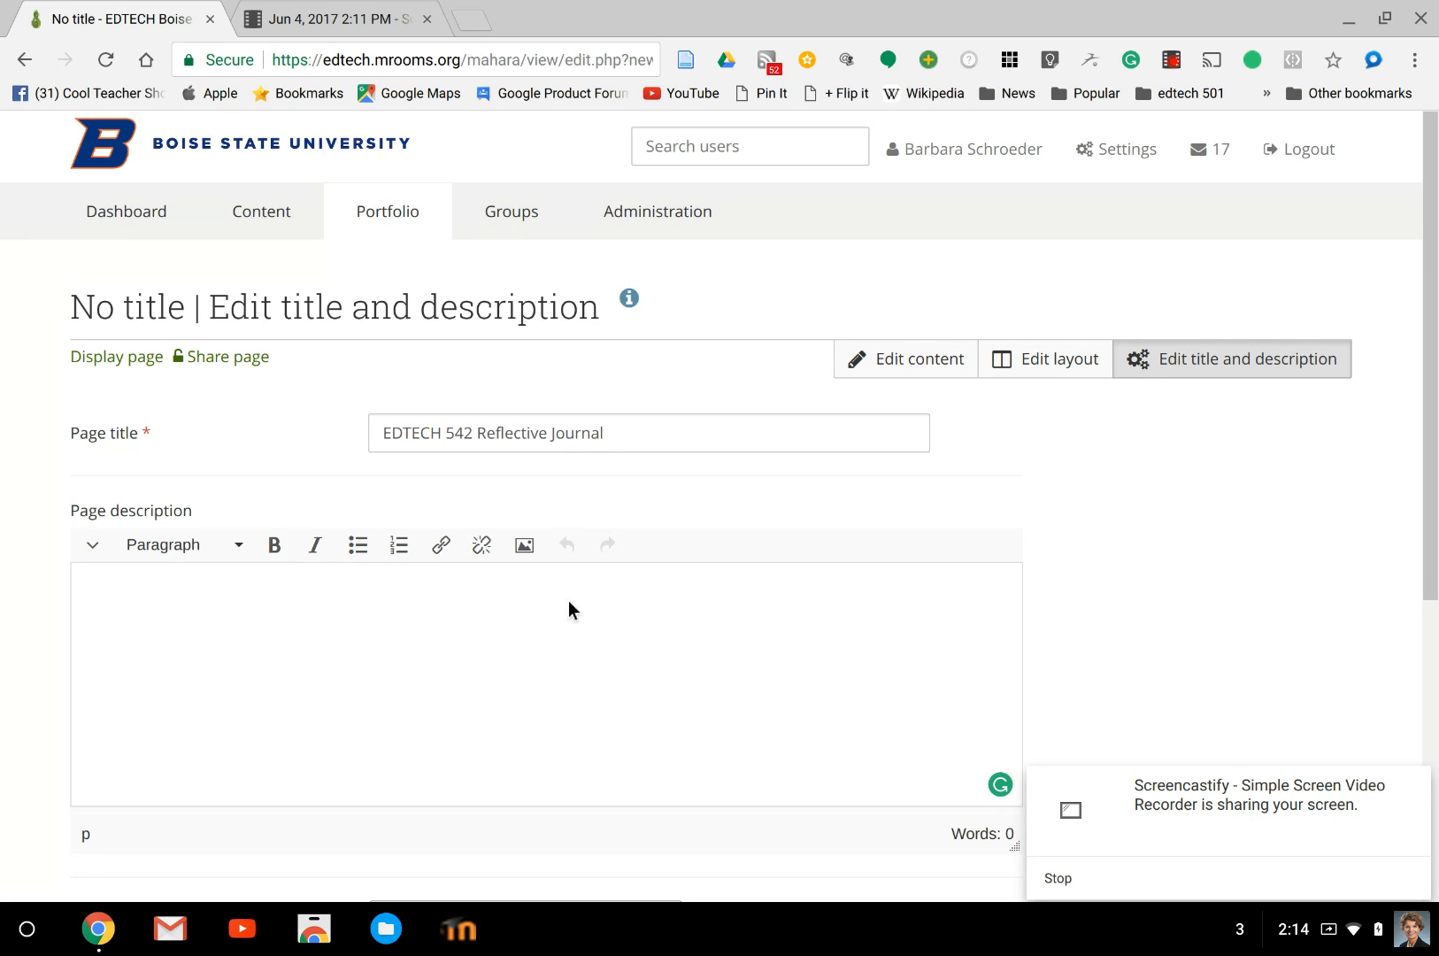
type("Description.")
scroll(500, 603, "down", 1)
scroll(501, 603, "down", 4)
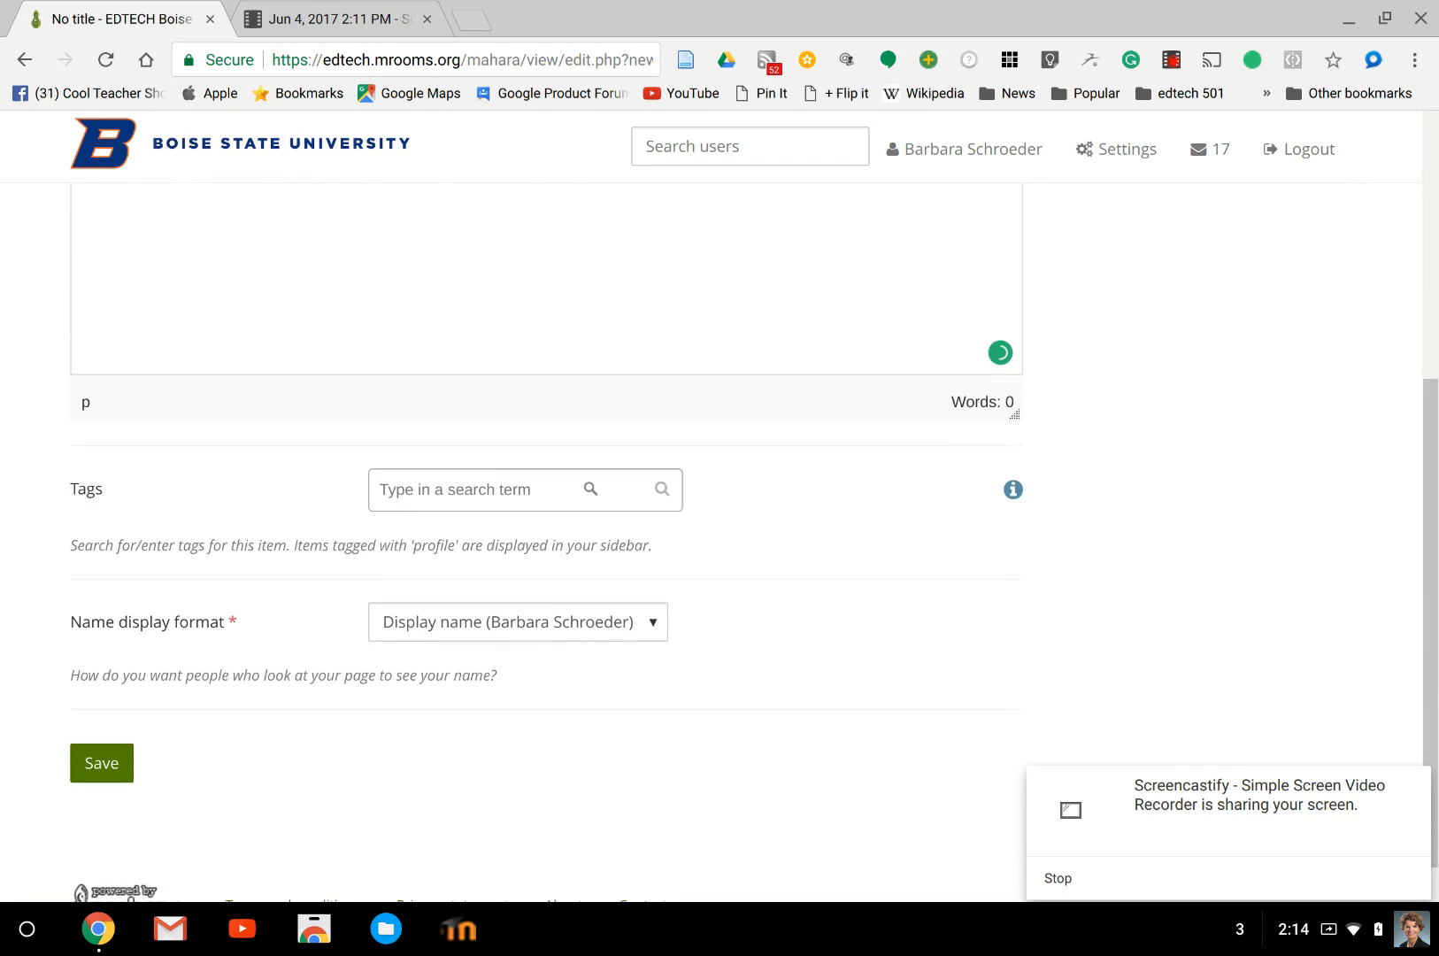
left_click(411, 629)
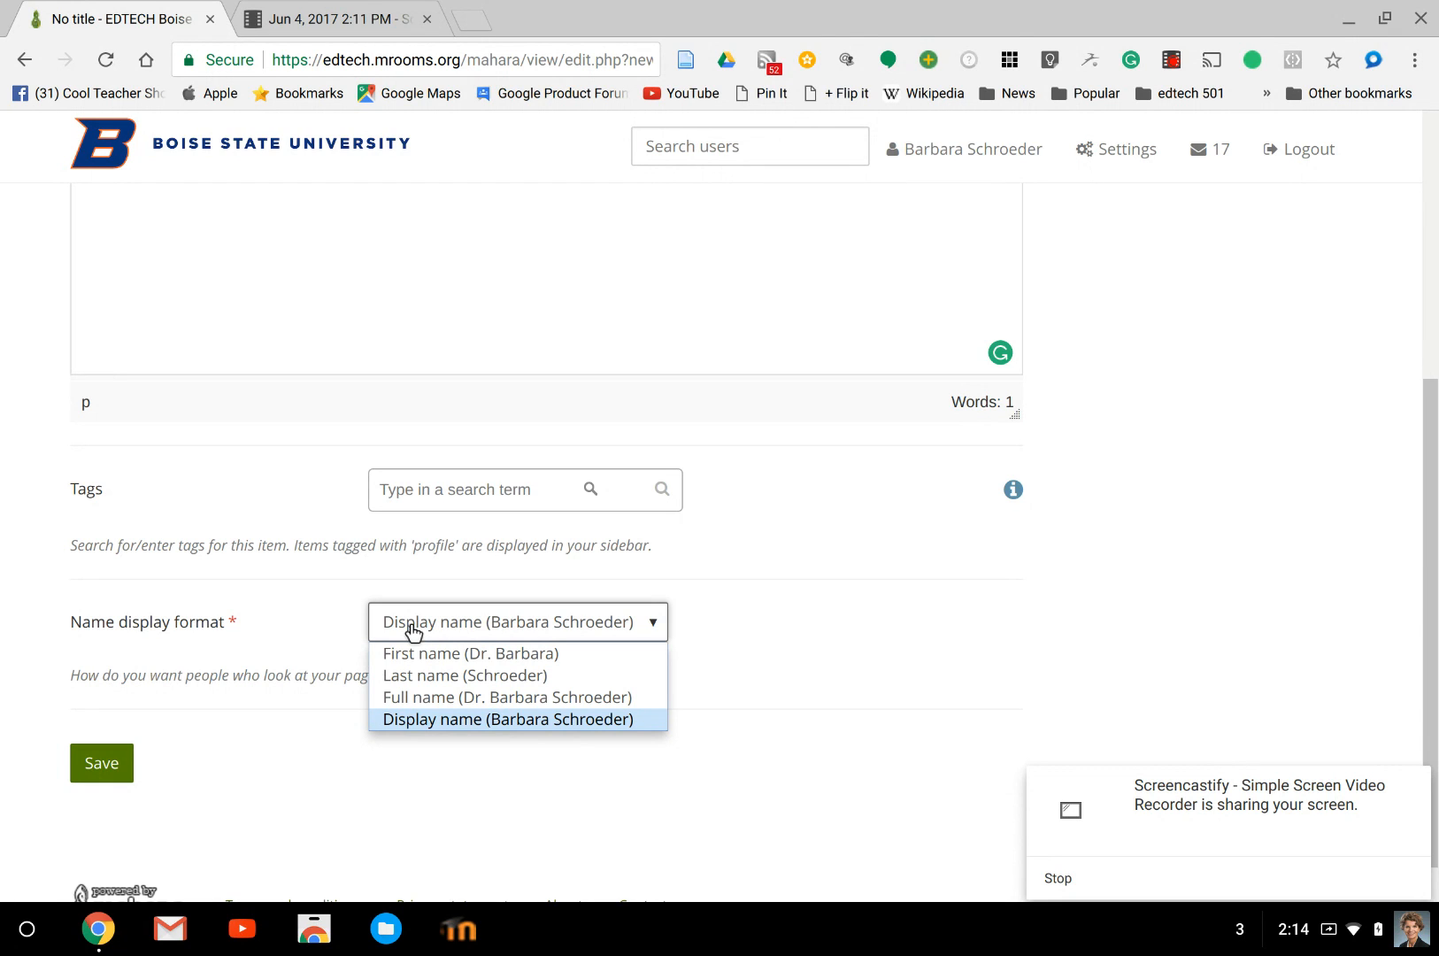
left_click(311, 702)
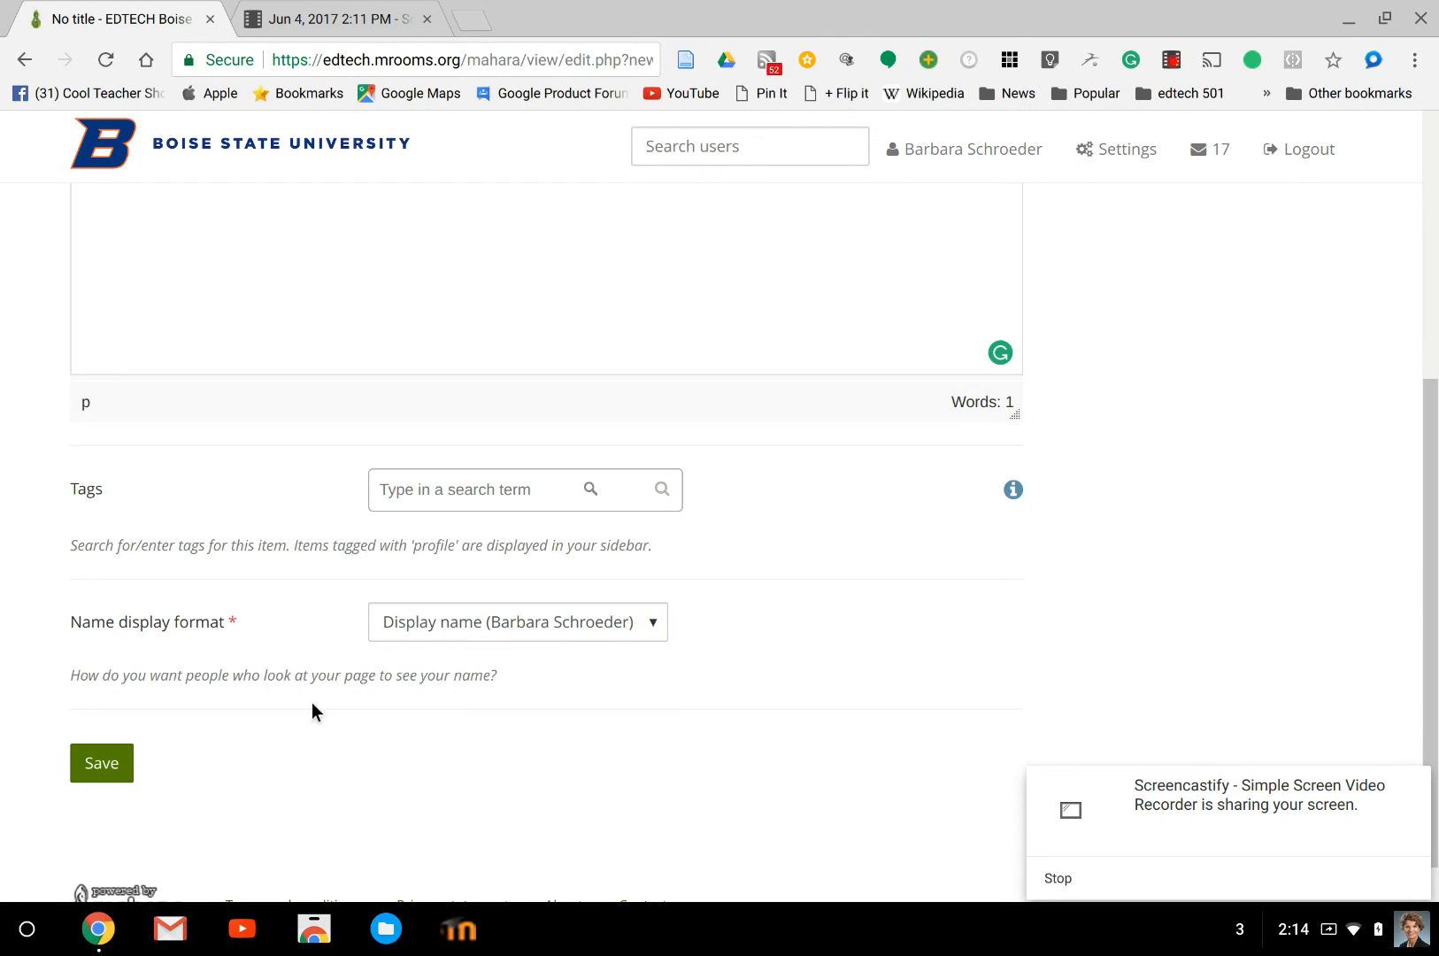
left_click(104, 770)
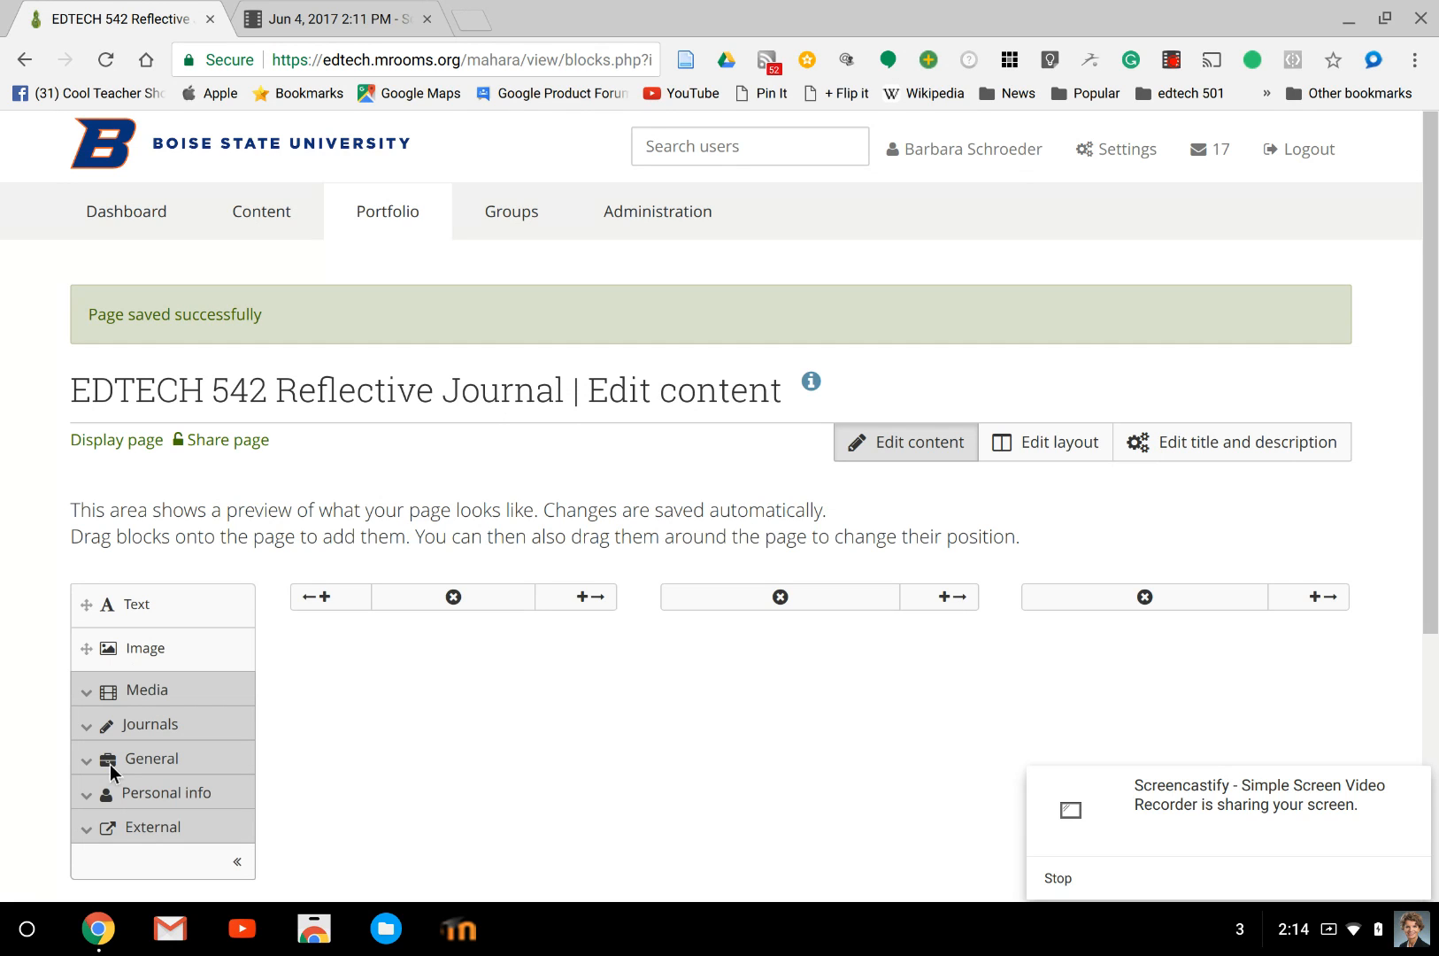
Reduce the page to a single column and add a Journal block at the top of the cell.
left_click(450, 597)
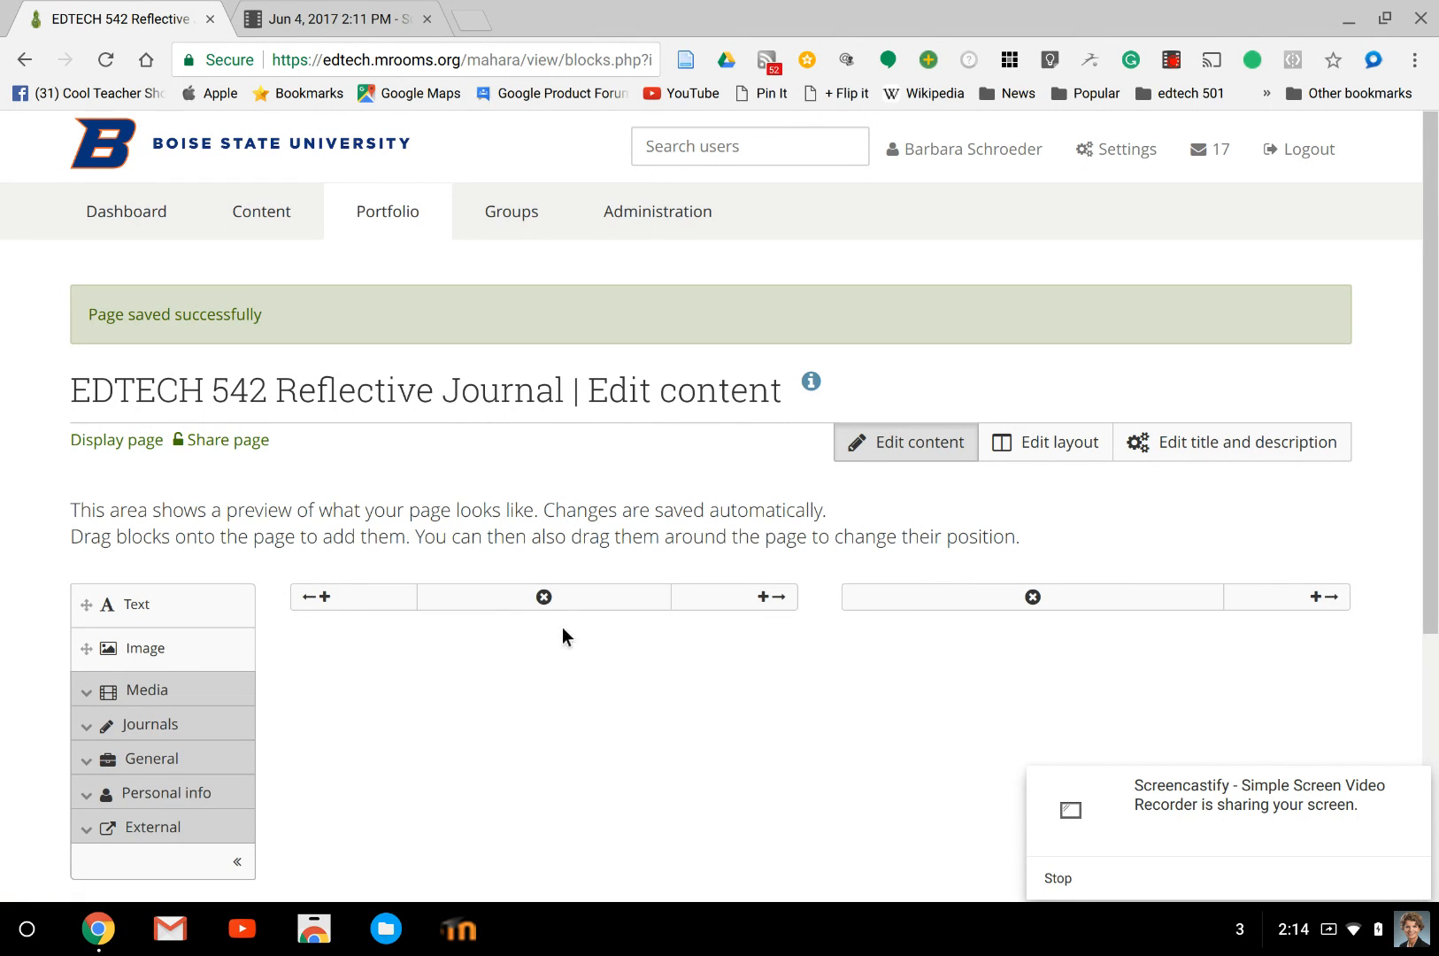
left_click(543, 596)
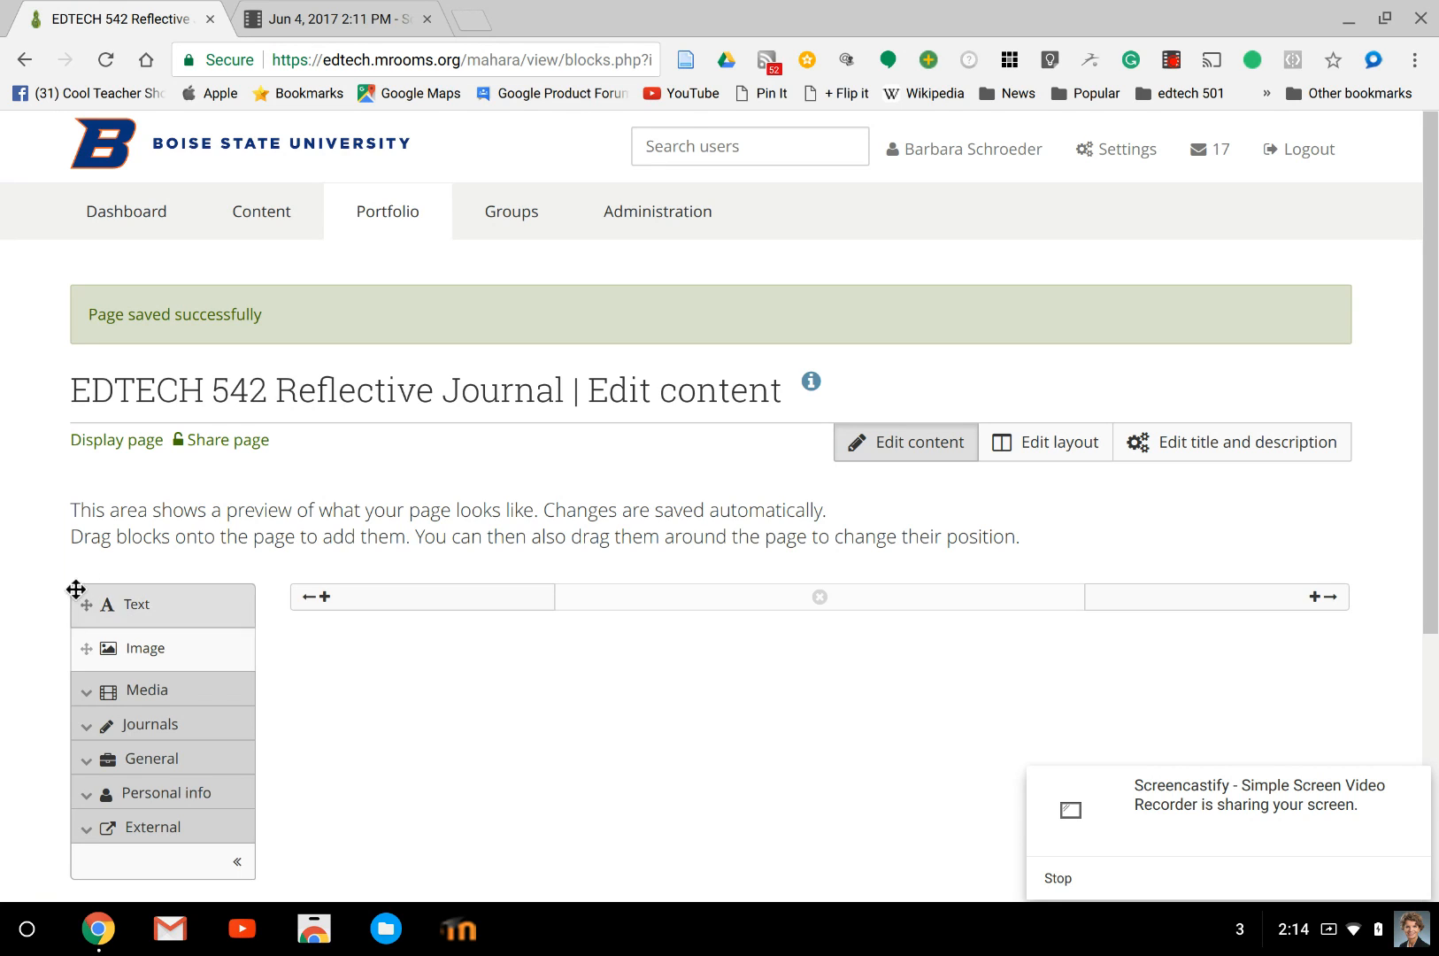
left_click(79, 729)
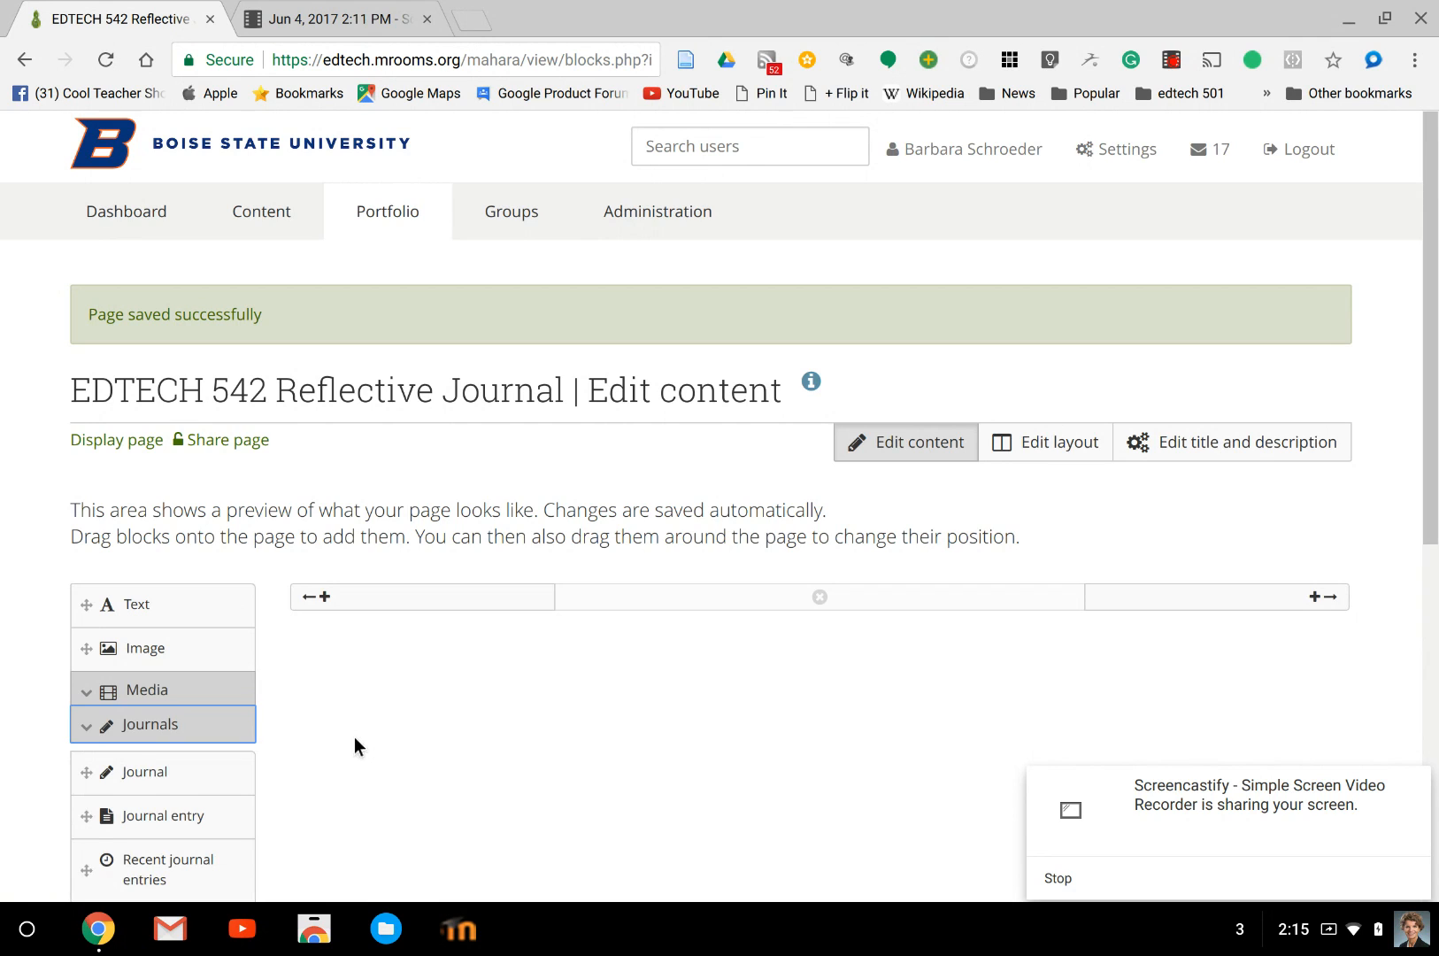
scroll(354, 746, "down", 2)
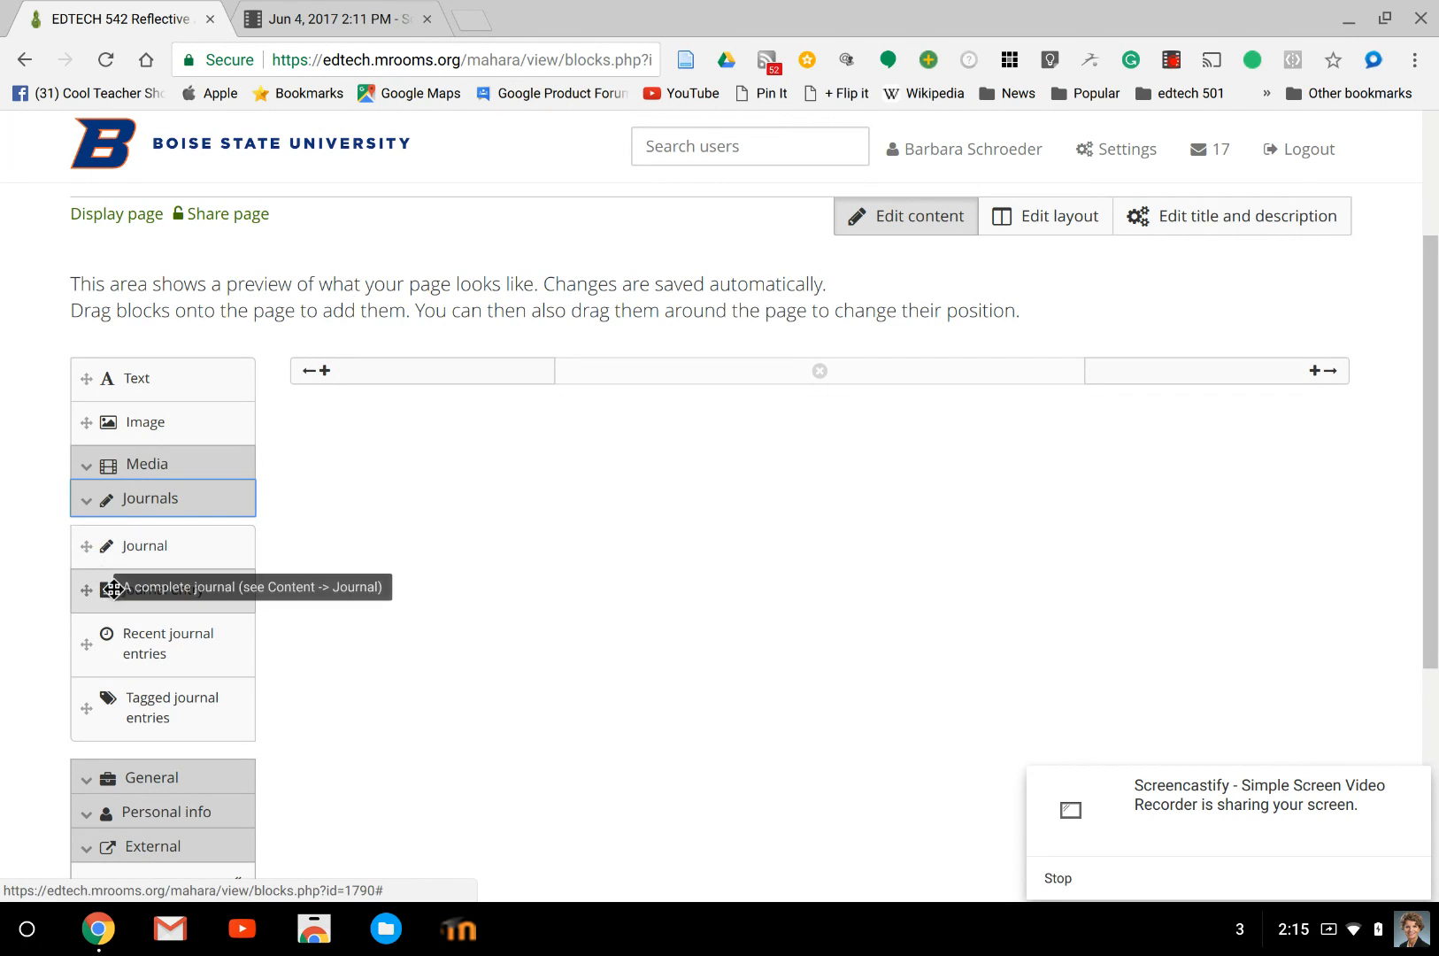
left_click(149, 549)
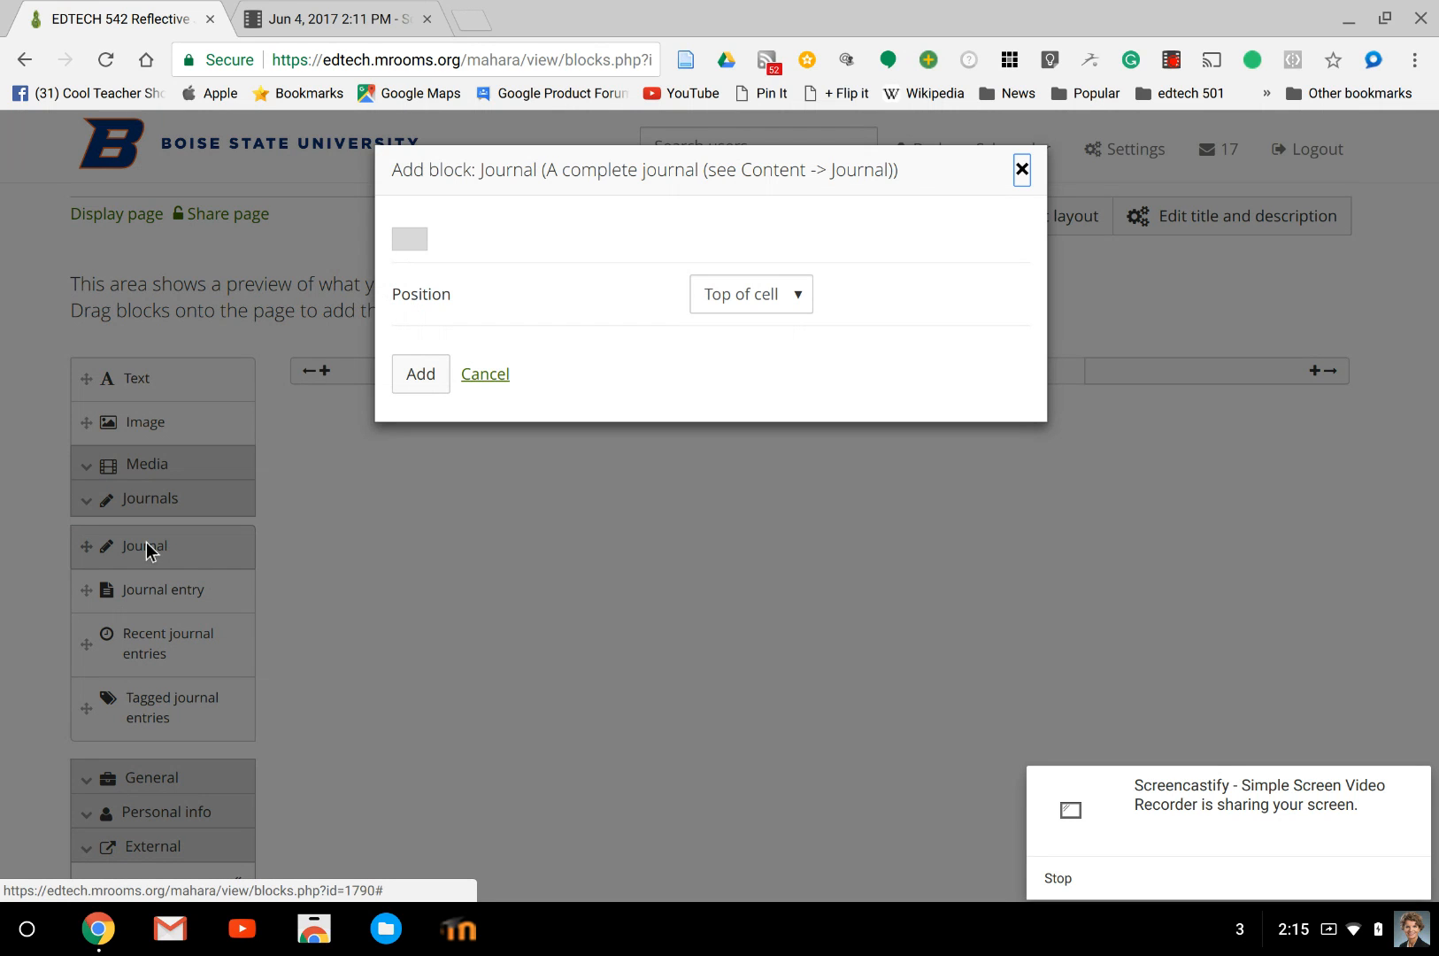
left_click(409, 376)
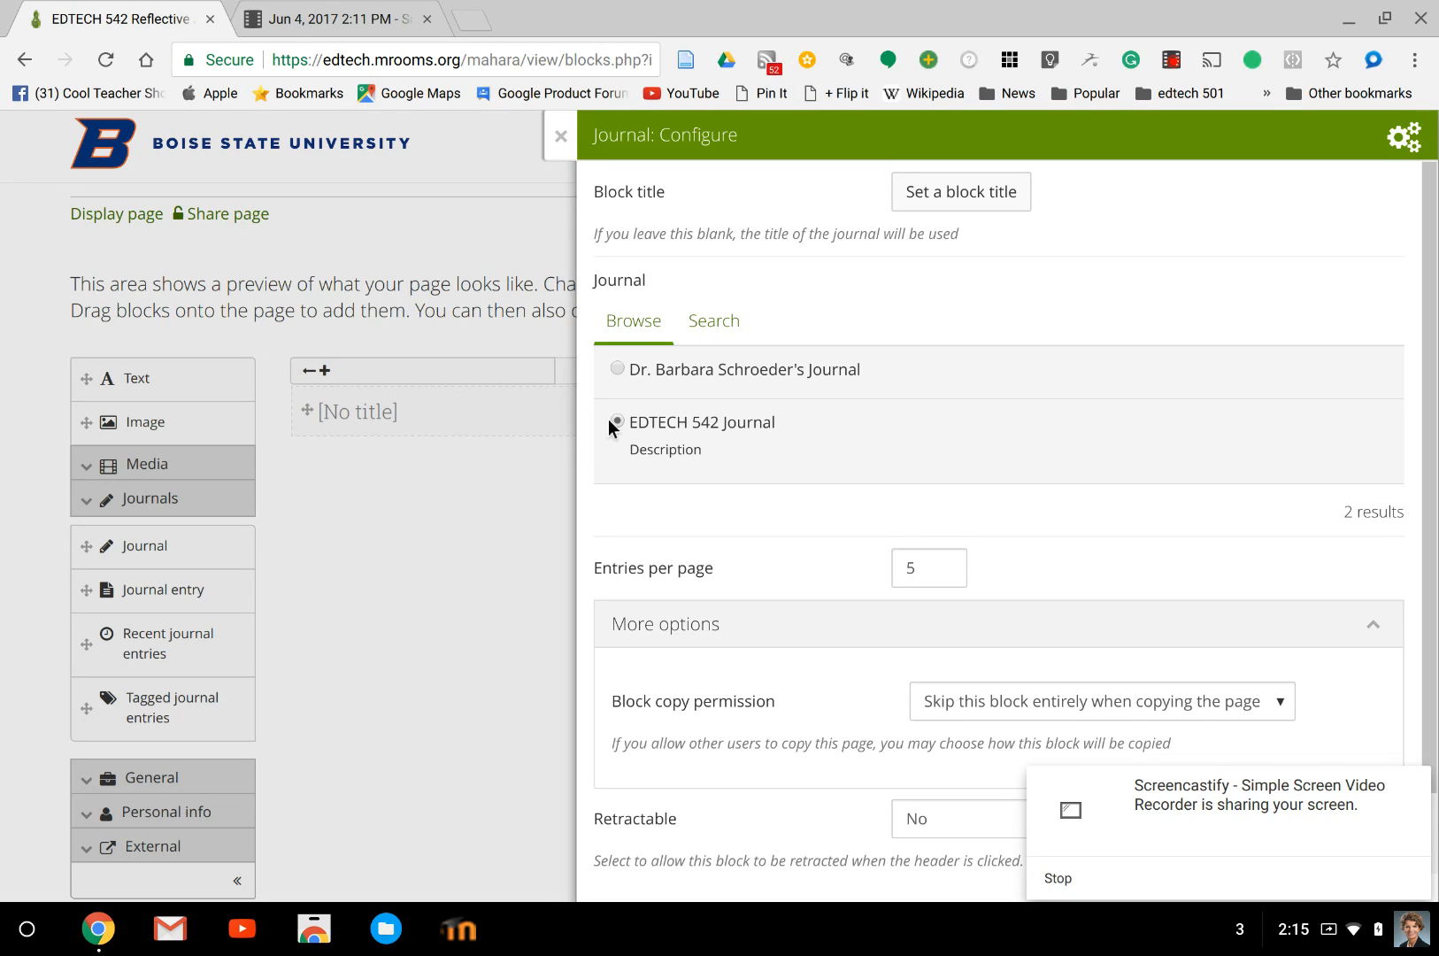
Configure the journal block to show EDTECH 542 Journal with 10 entries per page, and save it.
left_click(921, 552)
key("BackSpace")
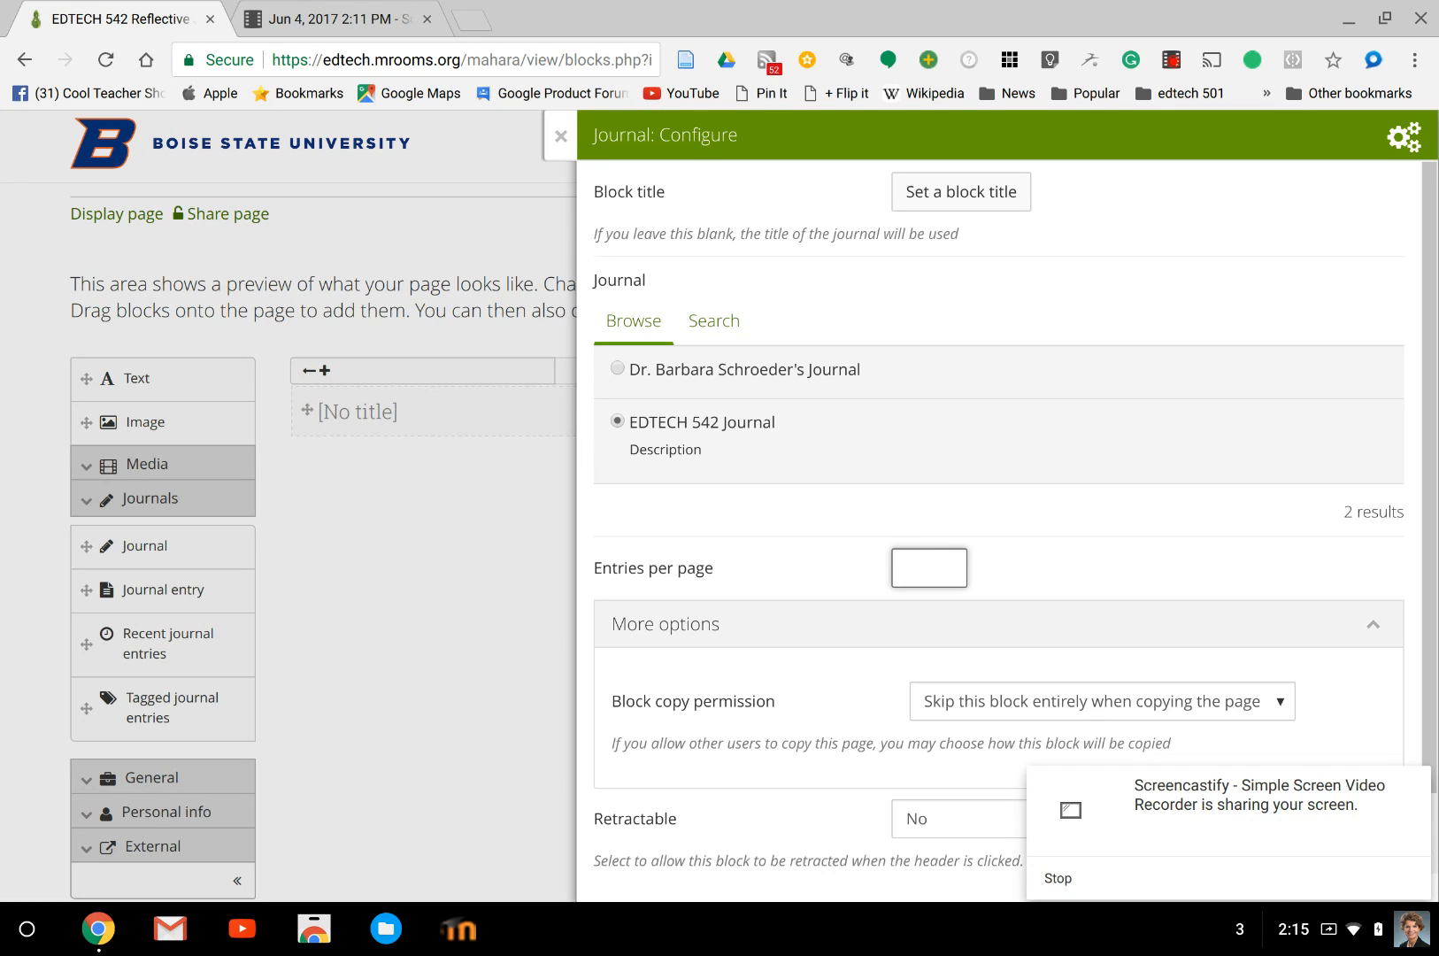
type("20")
scroll(848, 629, "down", 1)
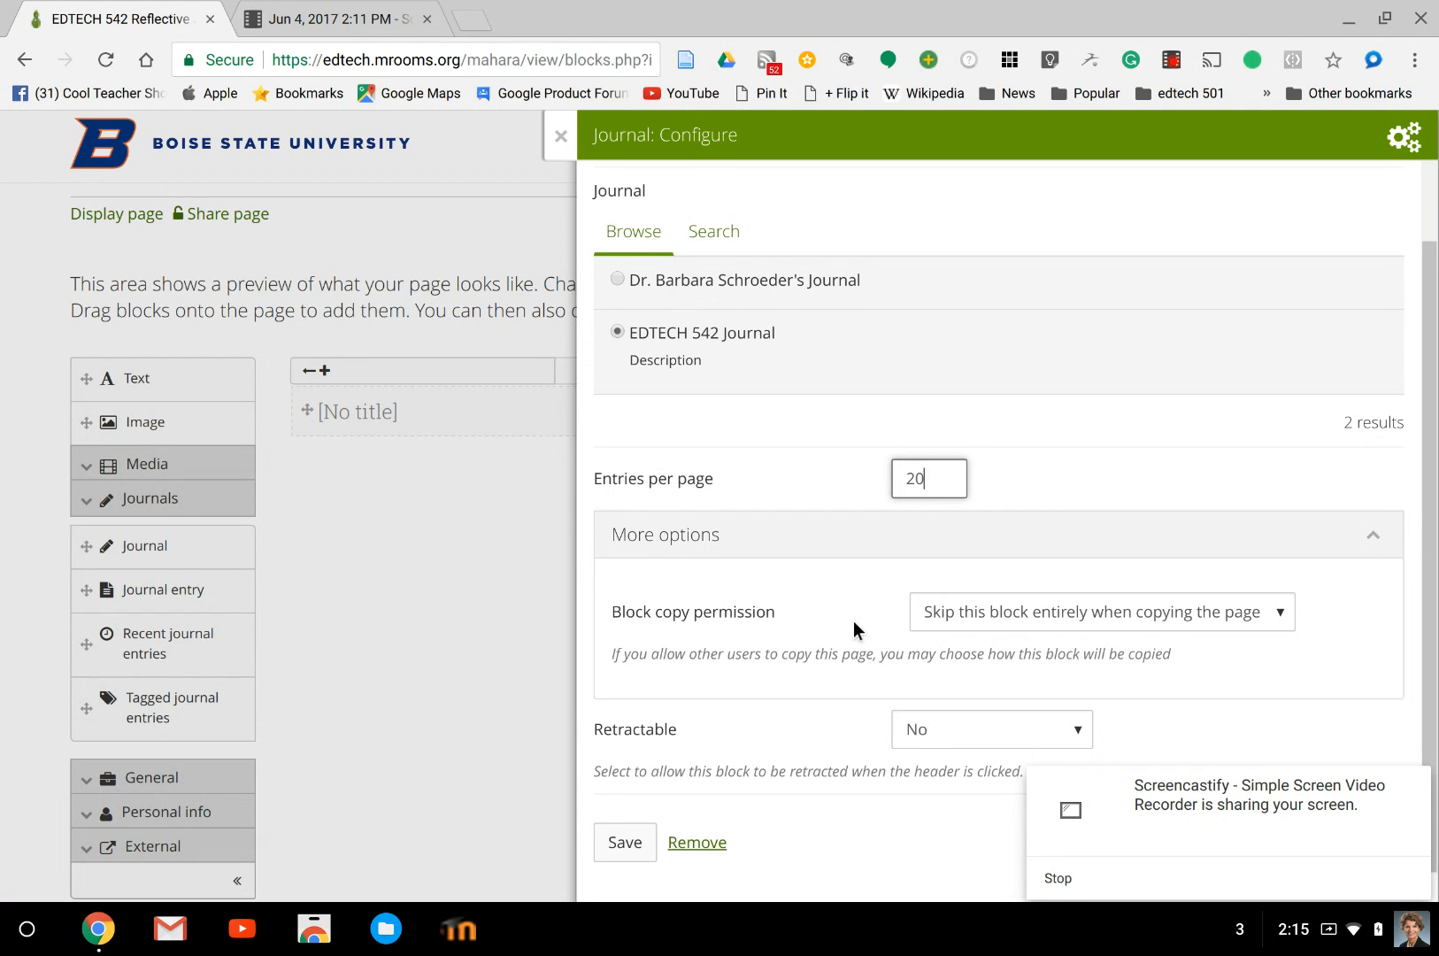
key("BackSpace")
key("BackSpace")
type("10")
left_click(639, 843)
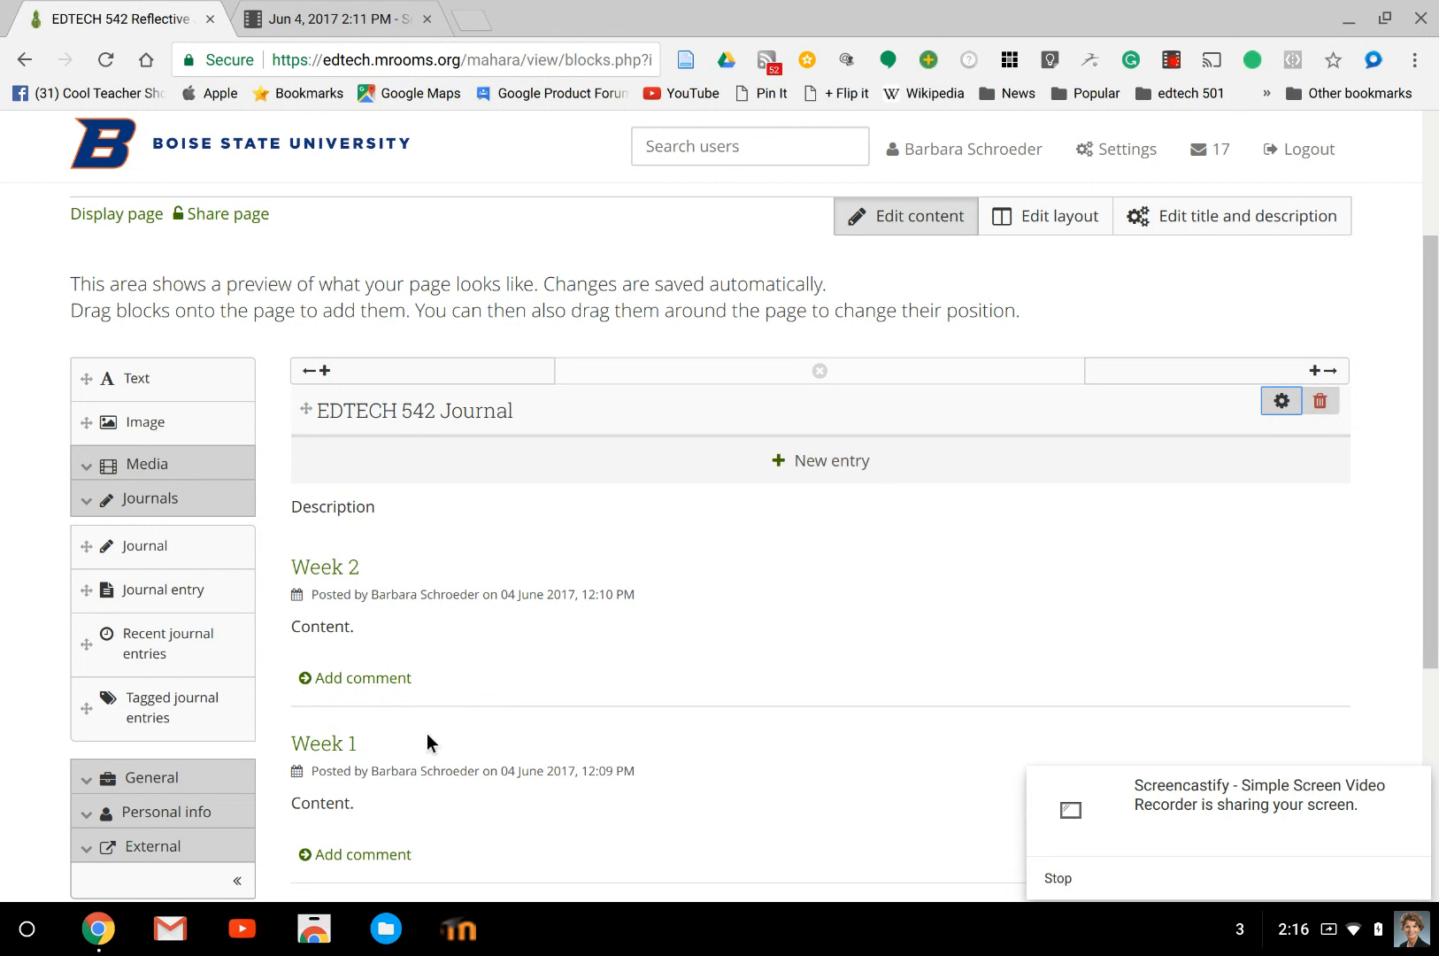
Review the journal entries in the page editor and display the finished page.
scroll(426, 733, "down", 2)
scroll(425, 733, "up", 4)
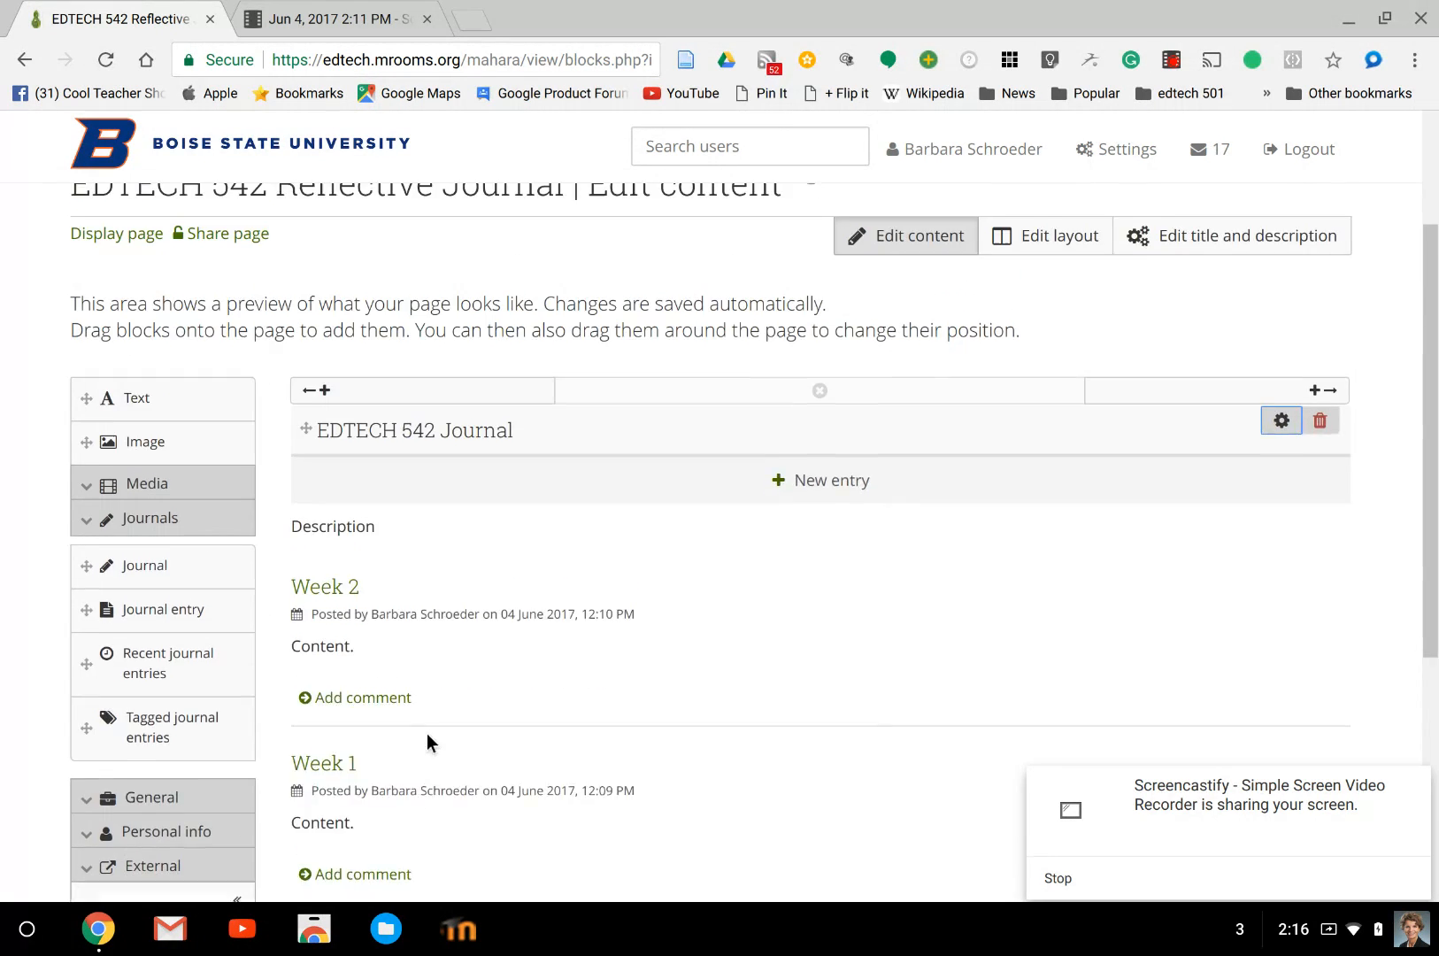
scroll(418, 723, "down", 5)
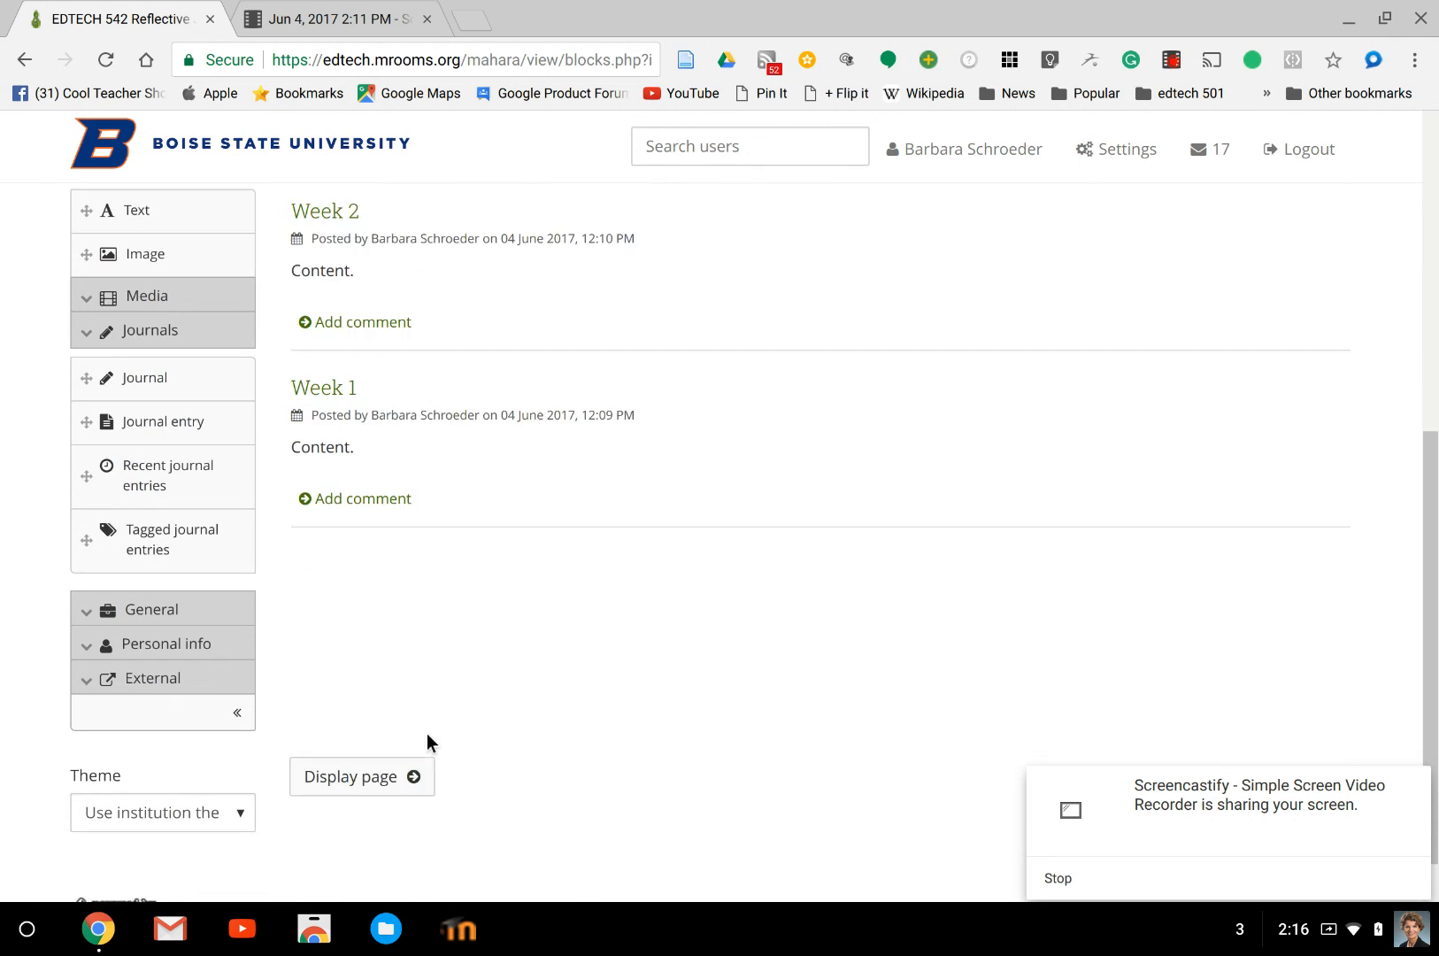
left_click(356, 741)
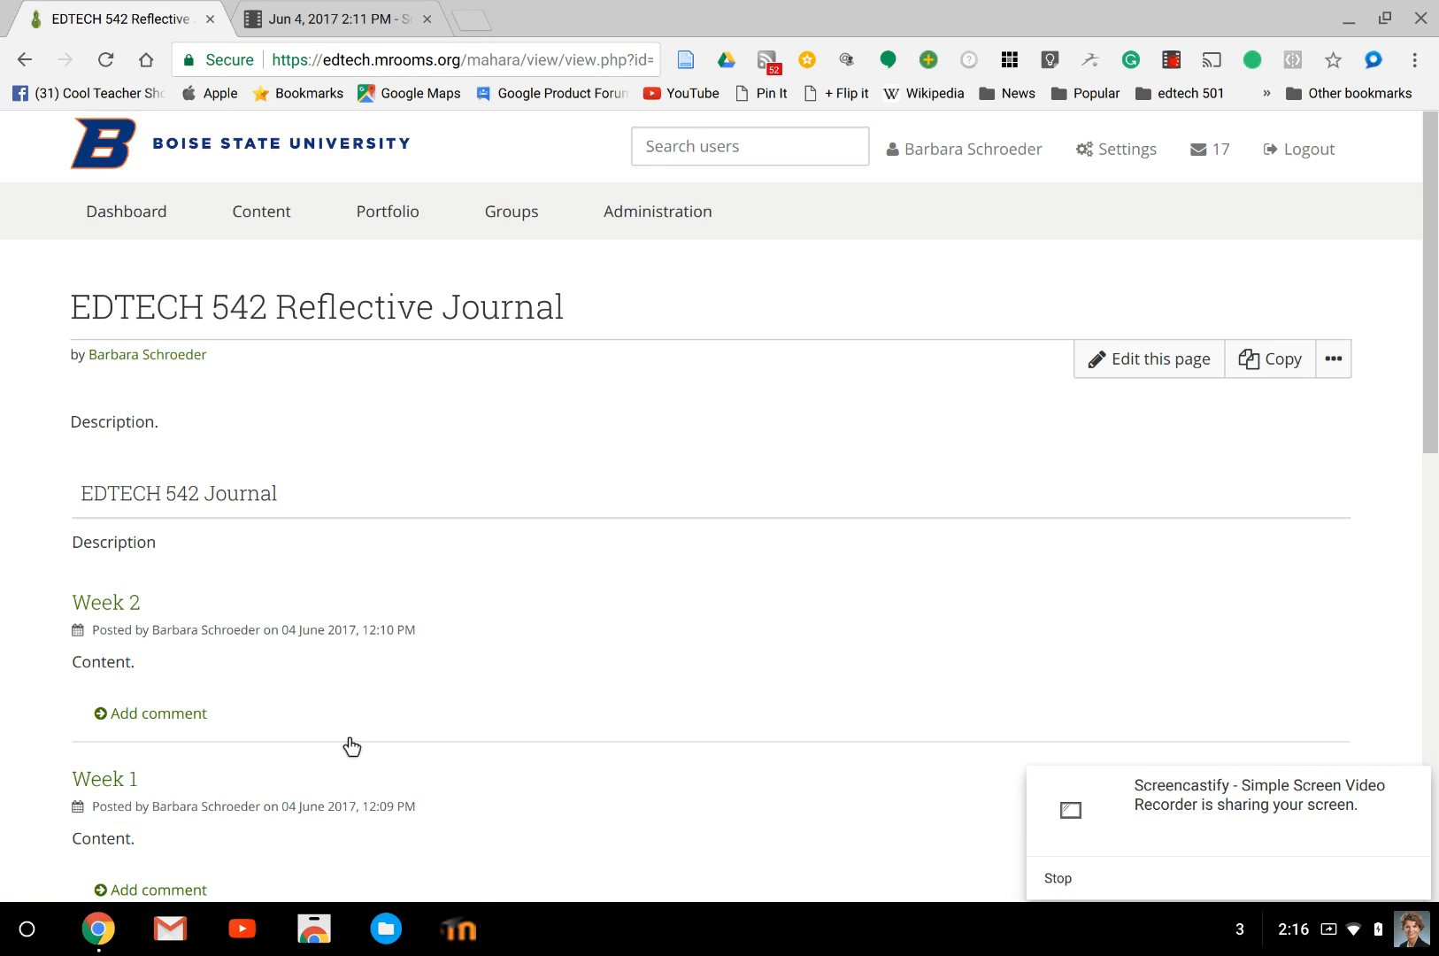
Share the EDTECH 542 Reflective Journal page with the Public and save the access settings.
mouse_move(213, 193)
mouse_move(377, 219)
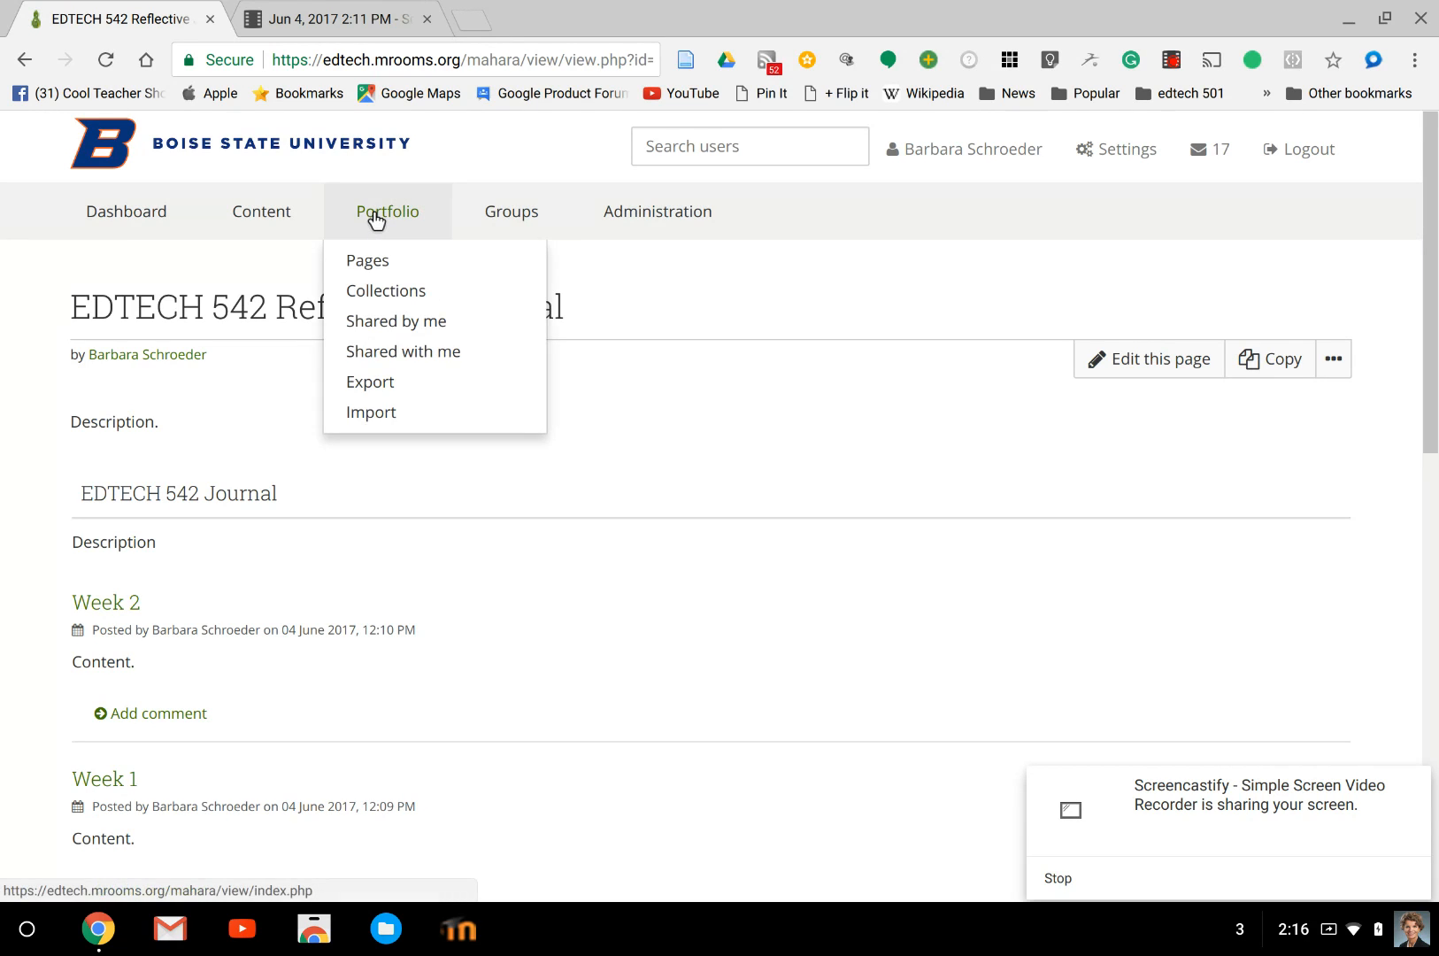
left_click(376, 321)
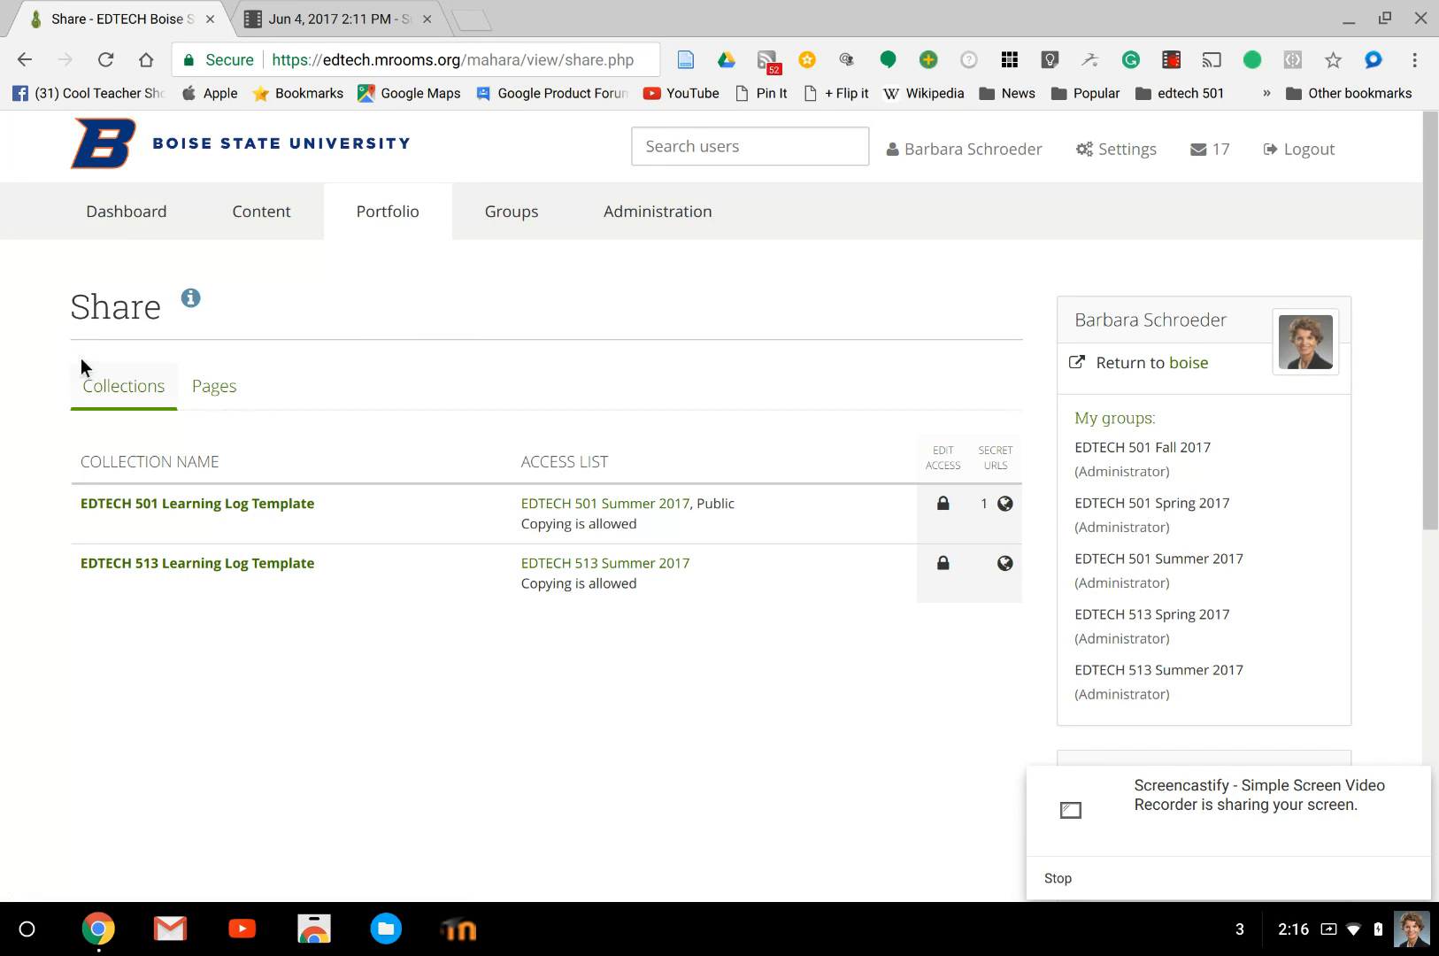
left_click(223, 389)
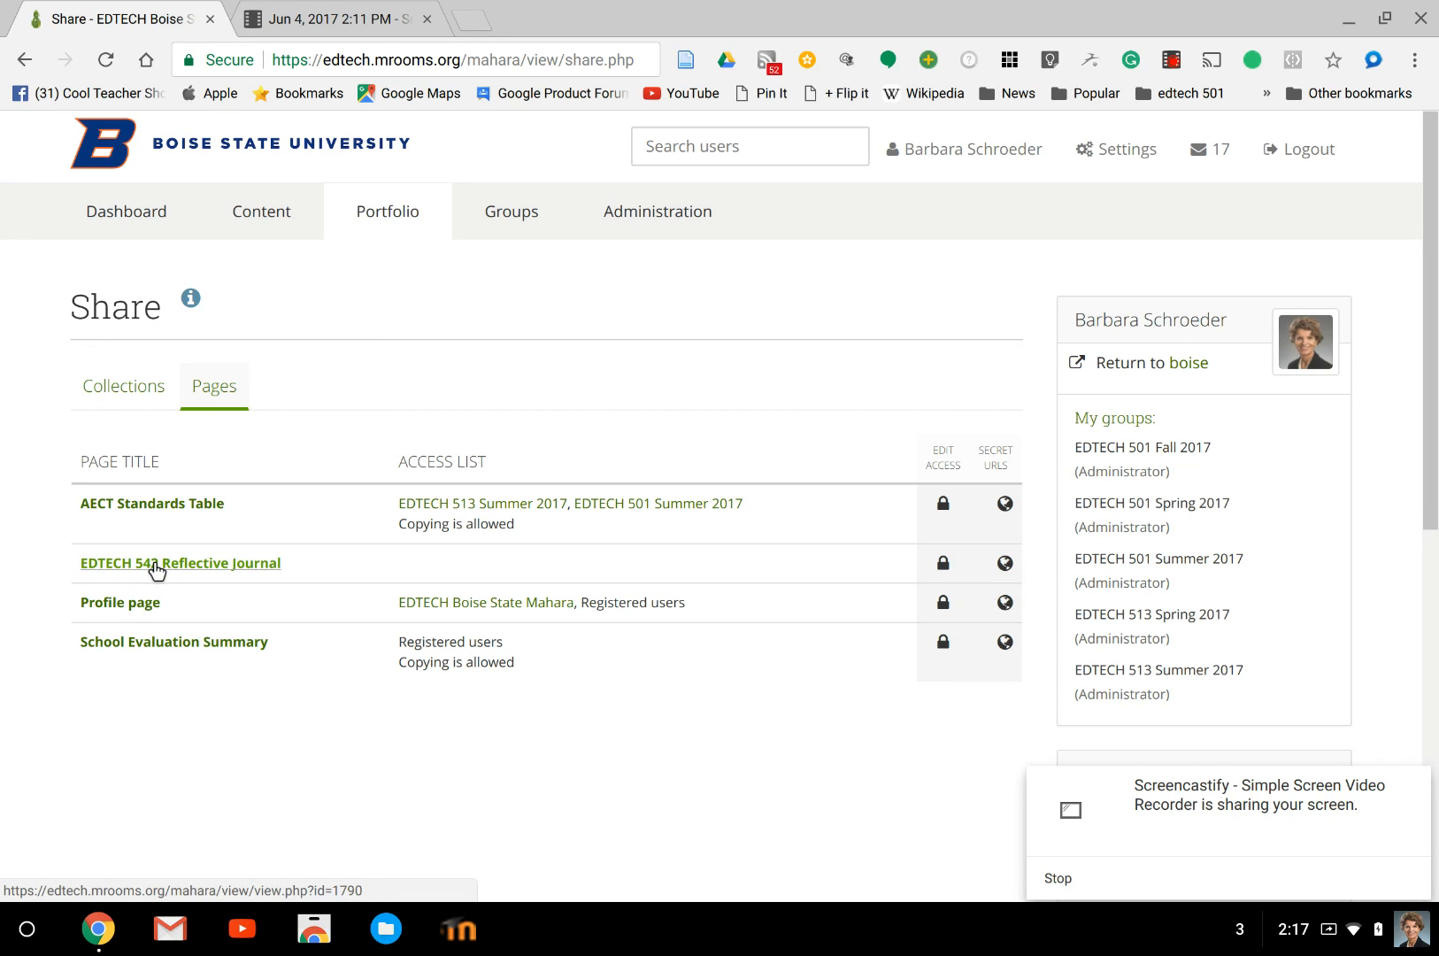
left_click(936, 560)
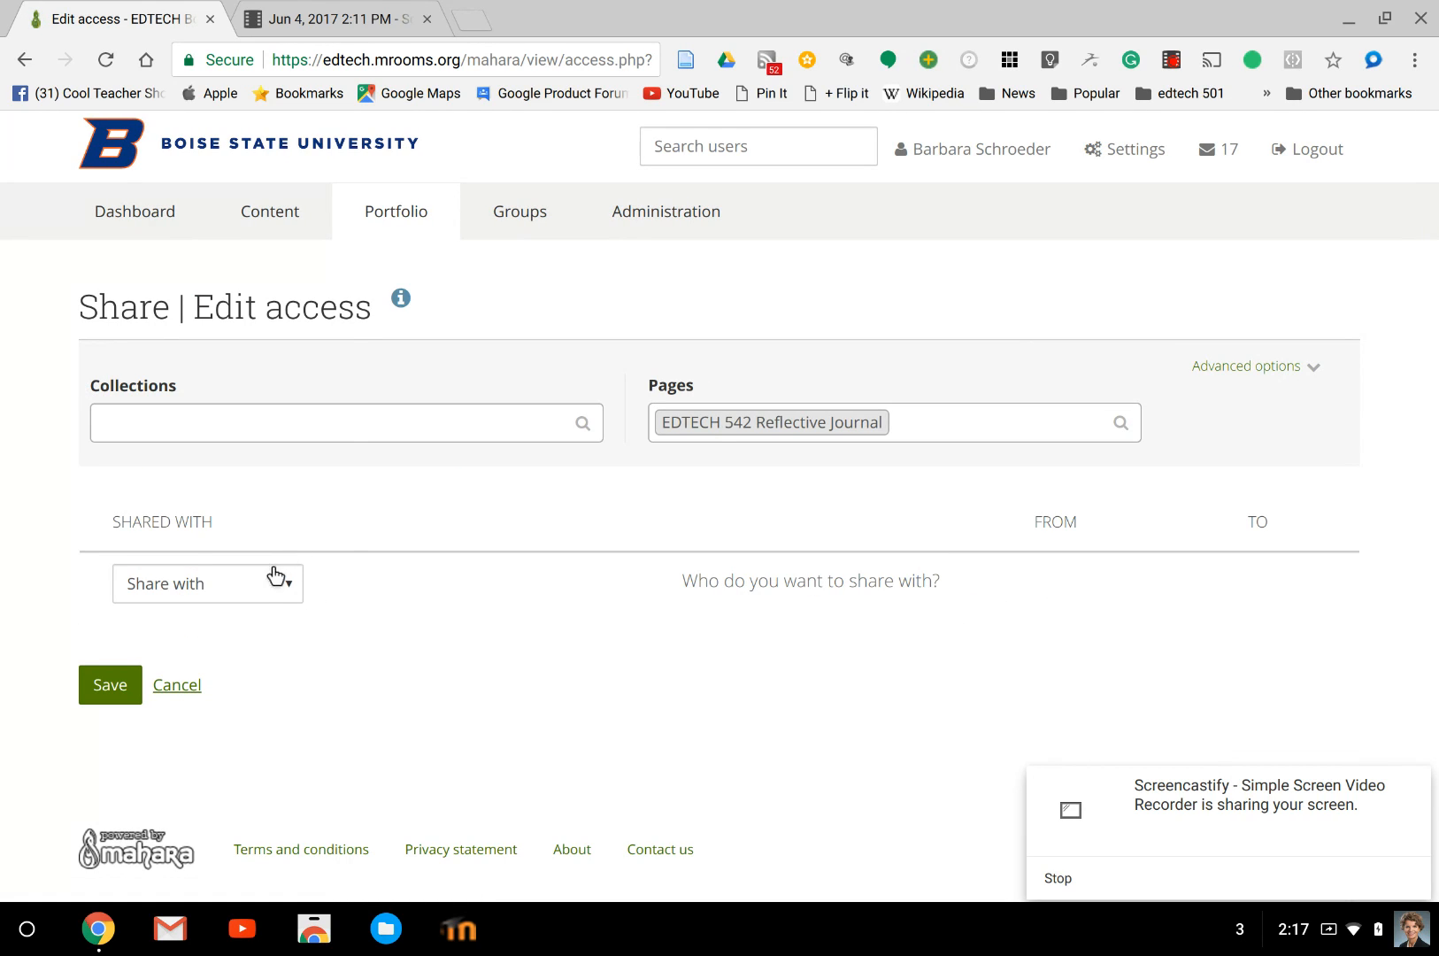
left_click(278, 591)
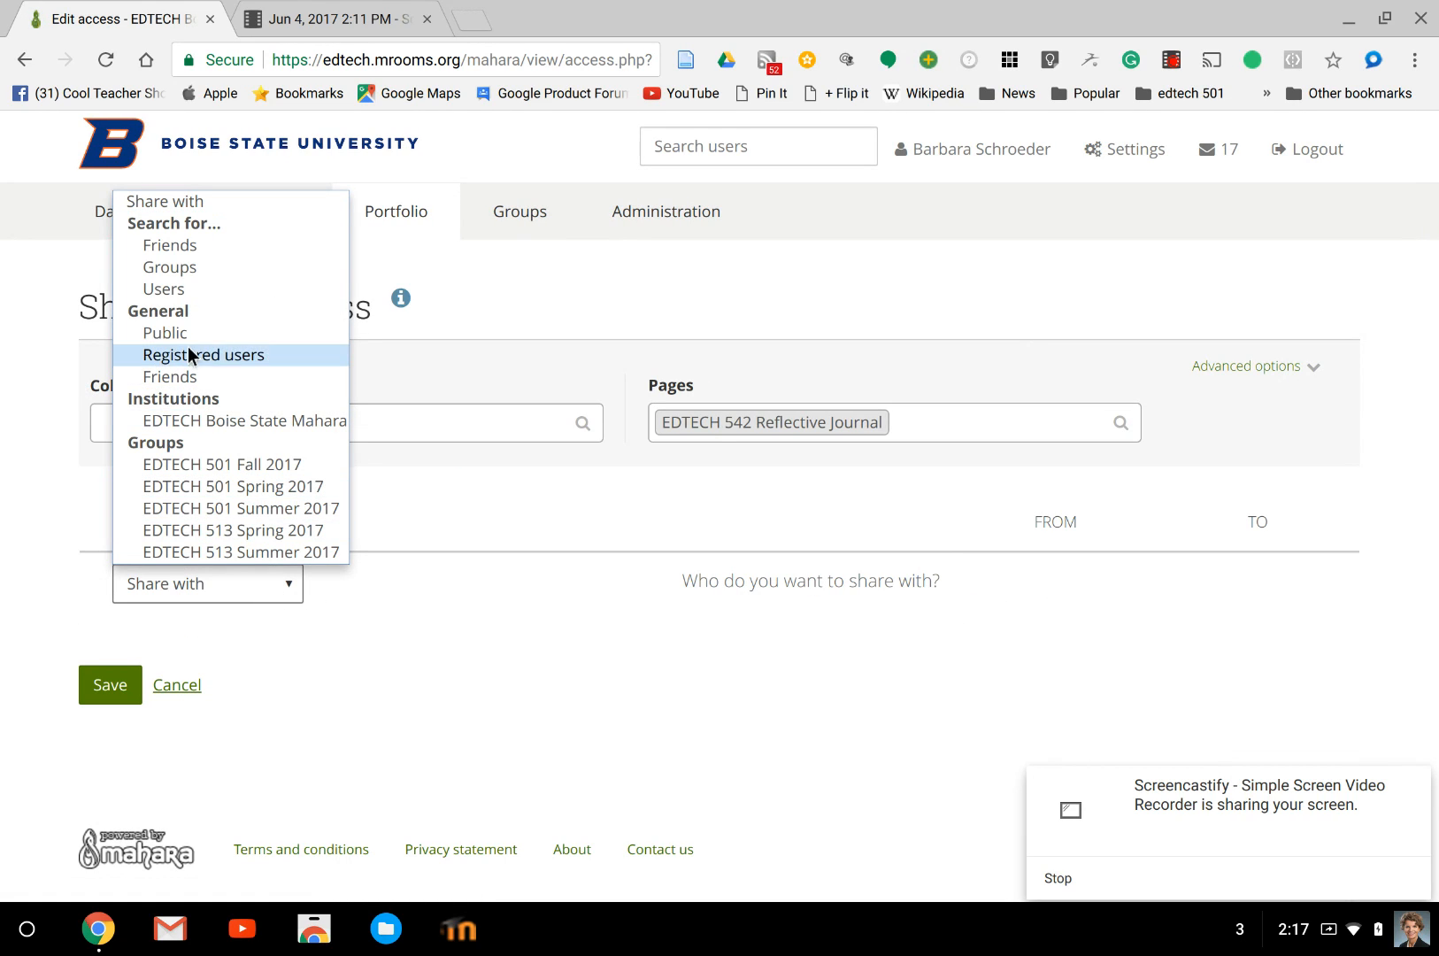
left_click(164, 333)
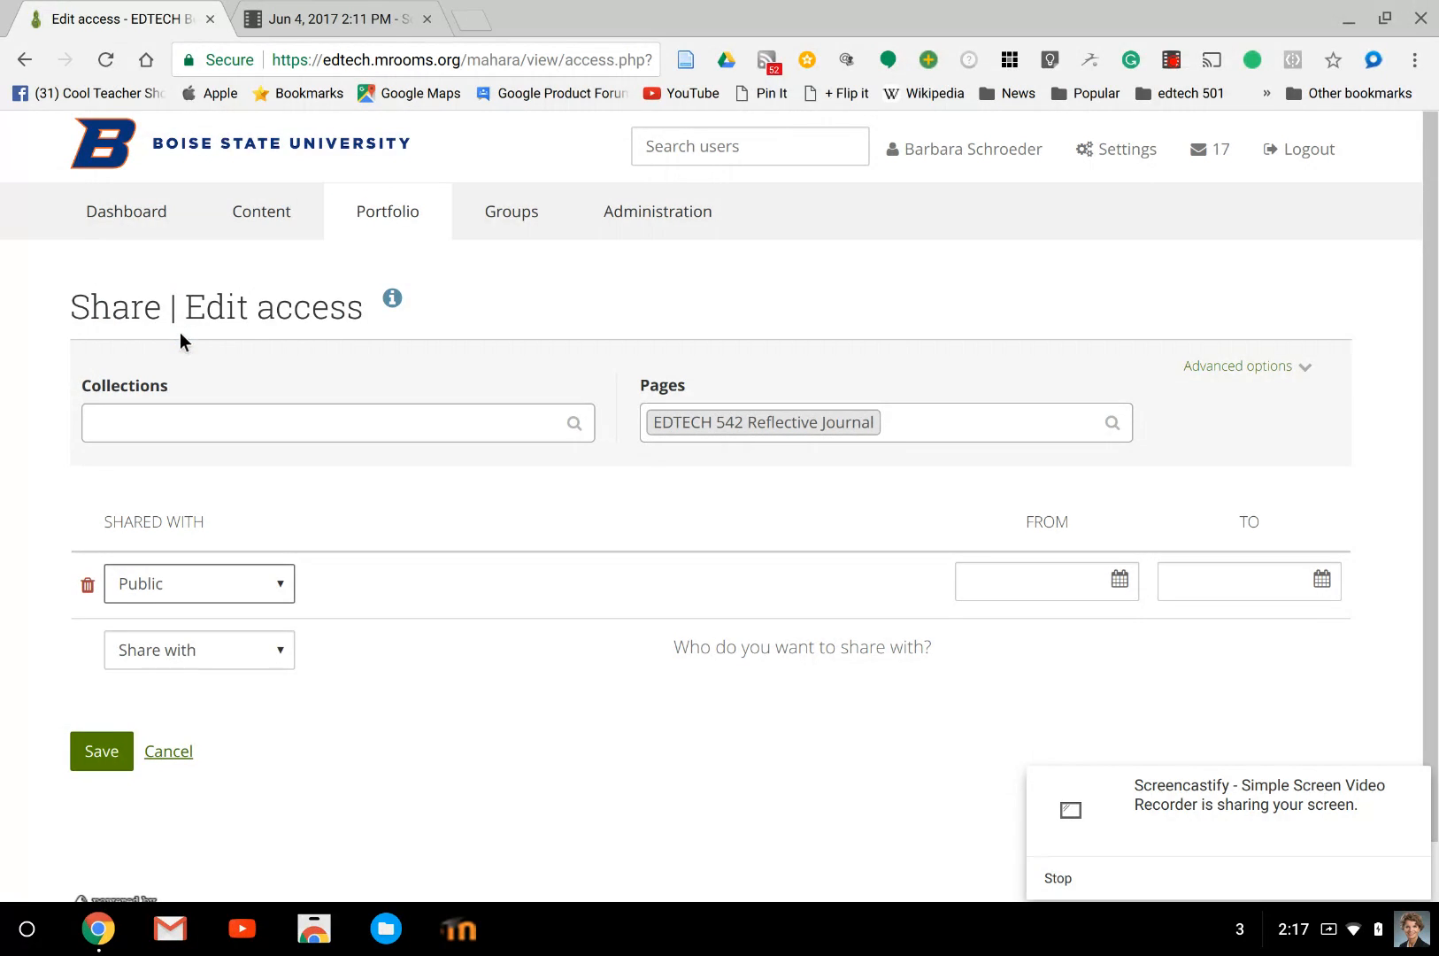
left_click(86, 751)
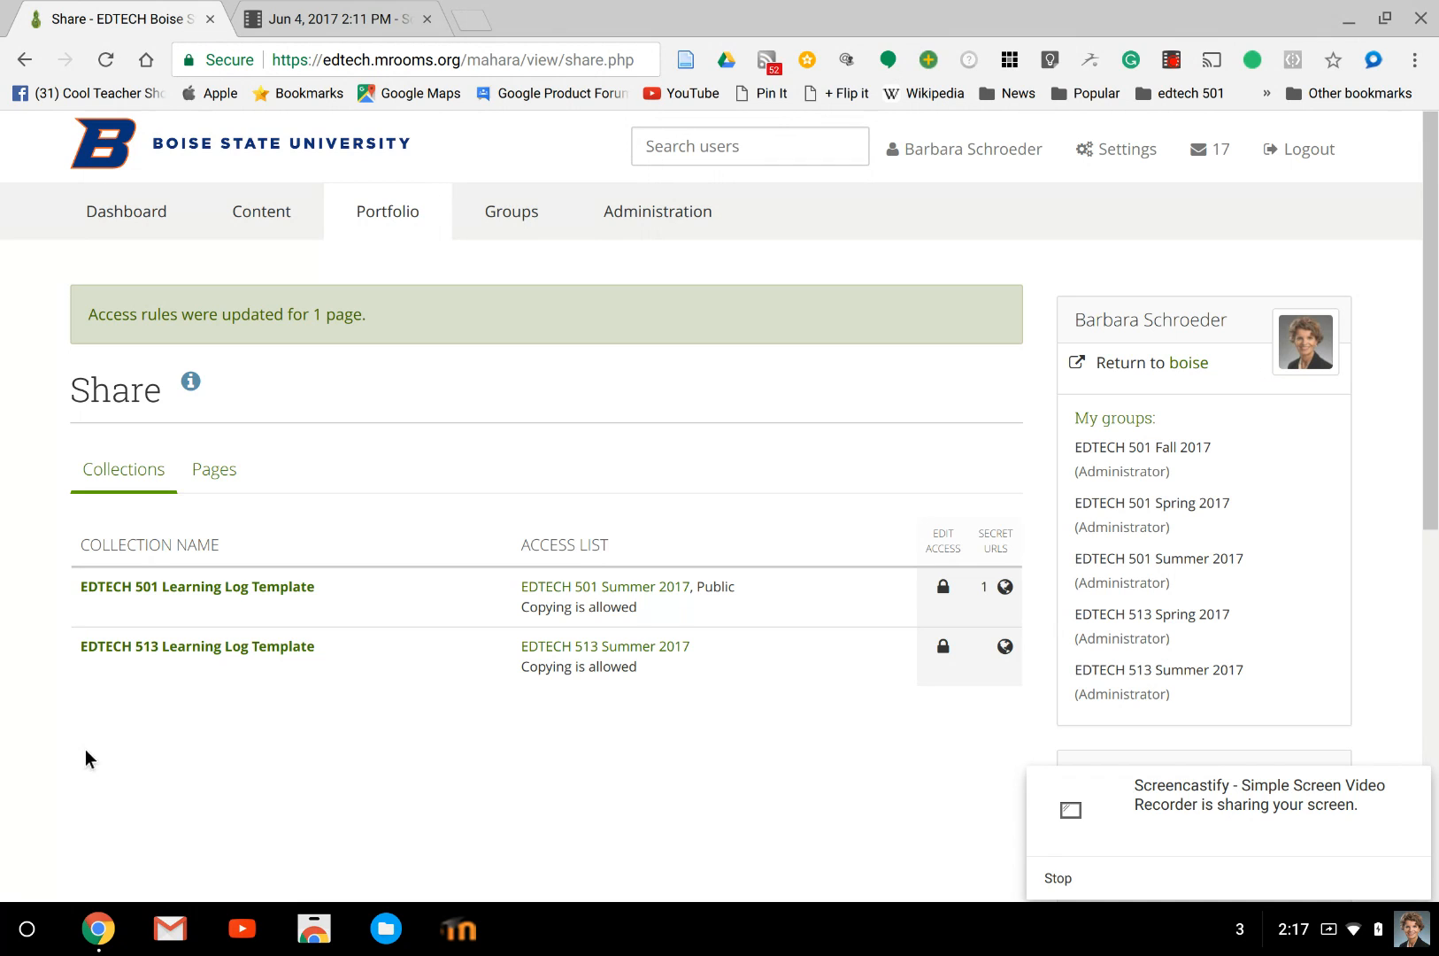
Copy the web address of the shared EDTECH 542 Reflective Journal page and log out of the site.
left_click(216, 475)
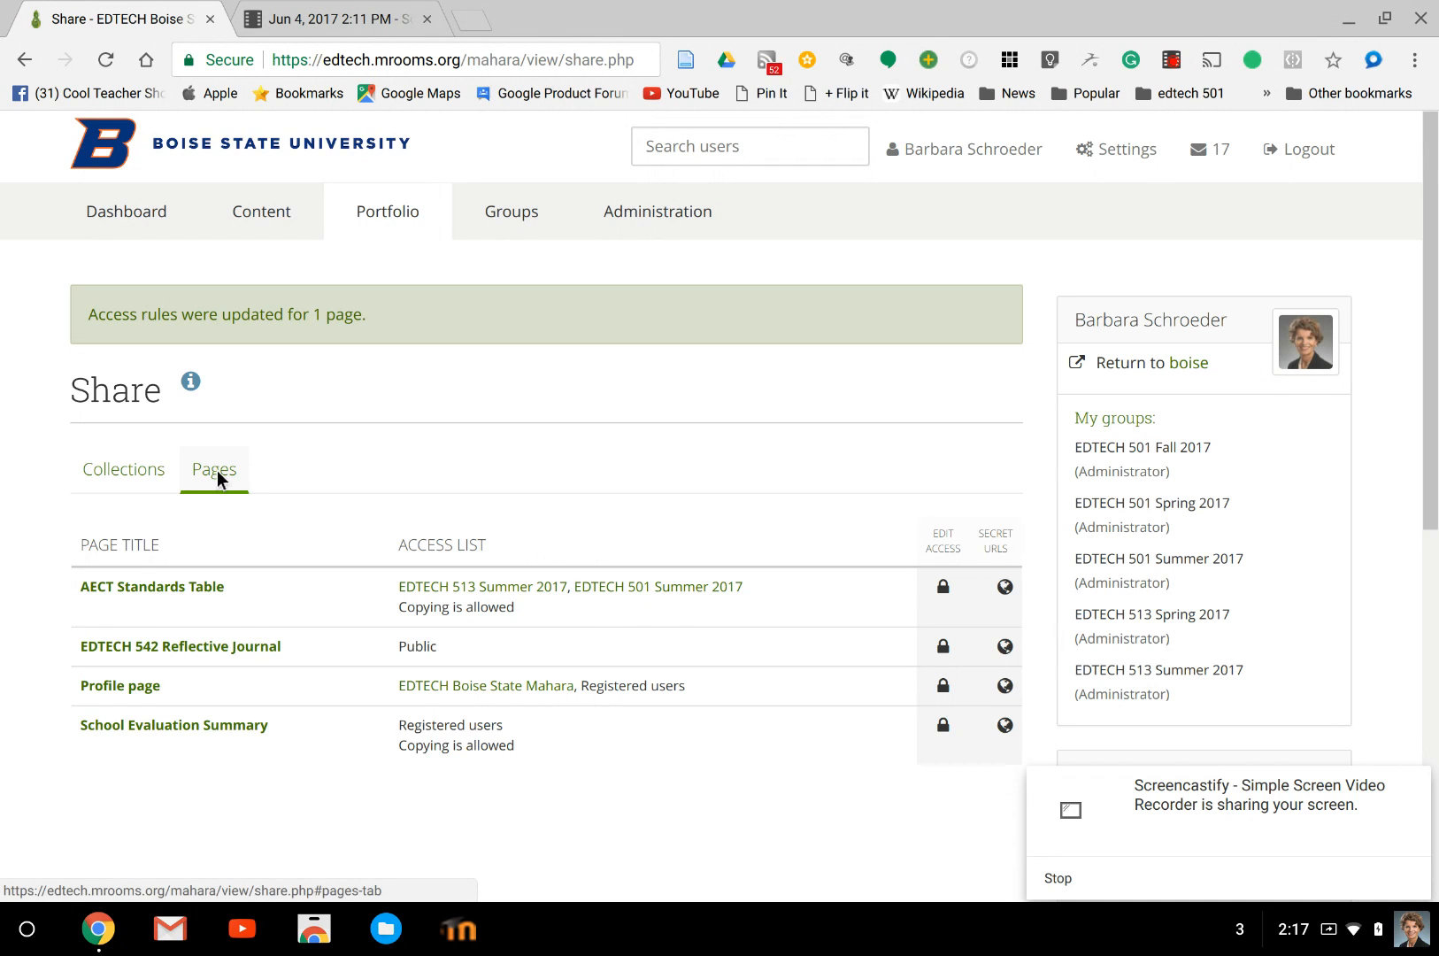
left_click(160, 645)
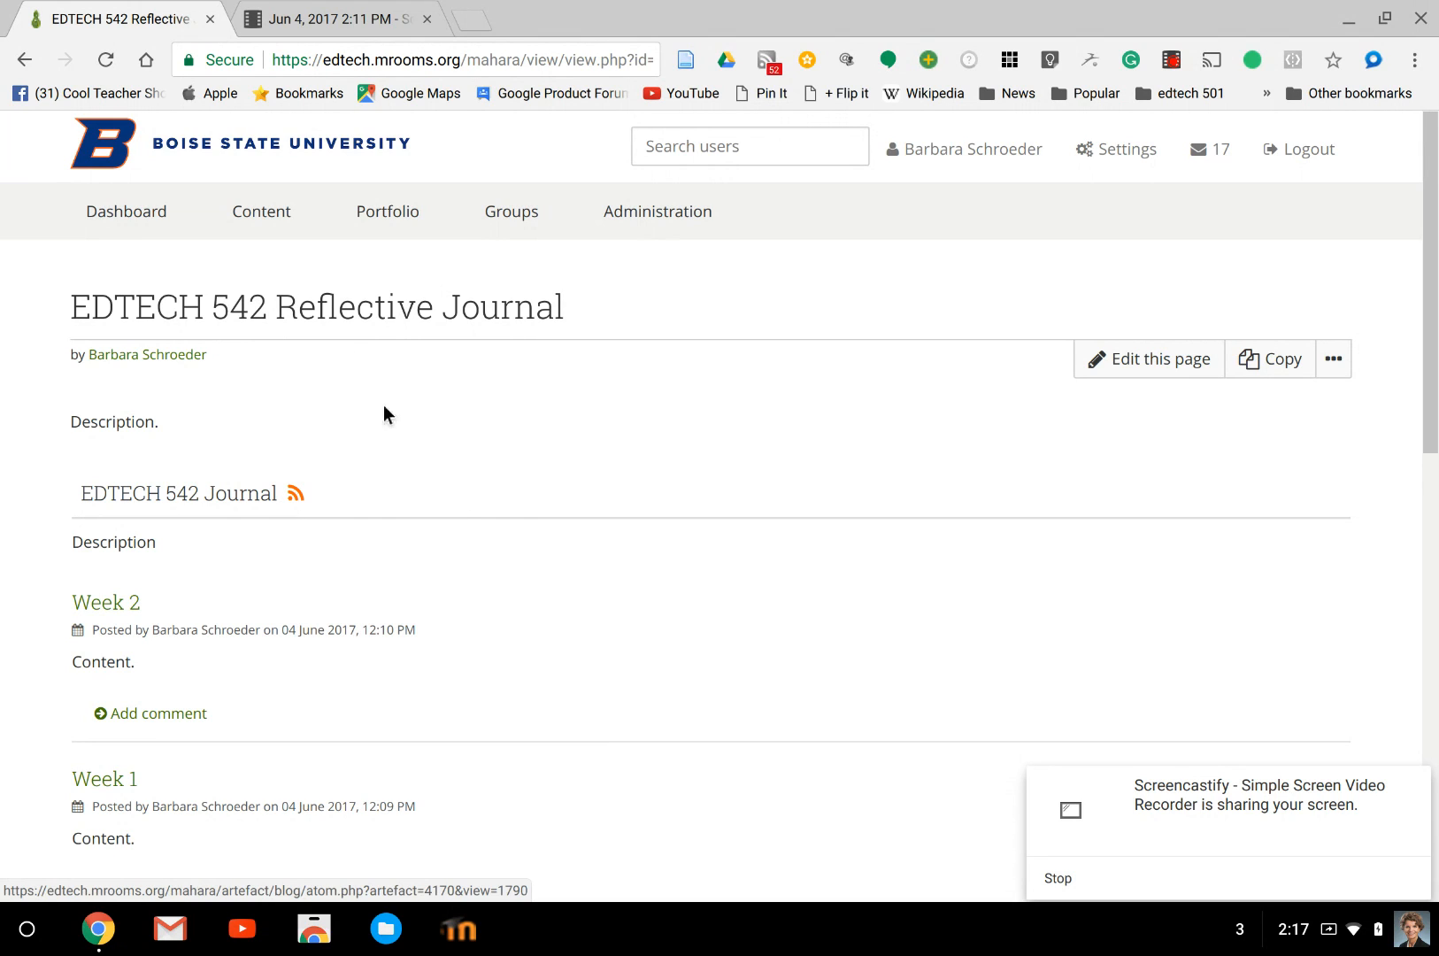
left_click(441, 43)
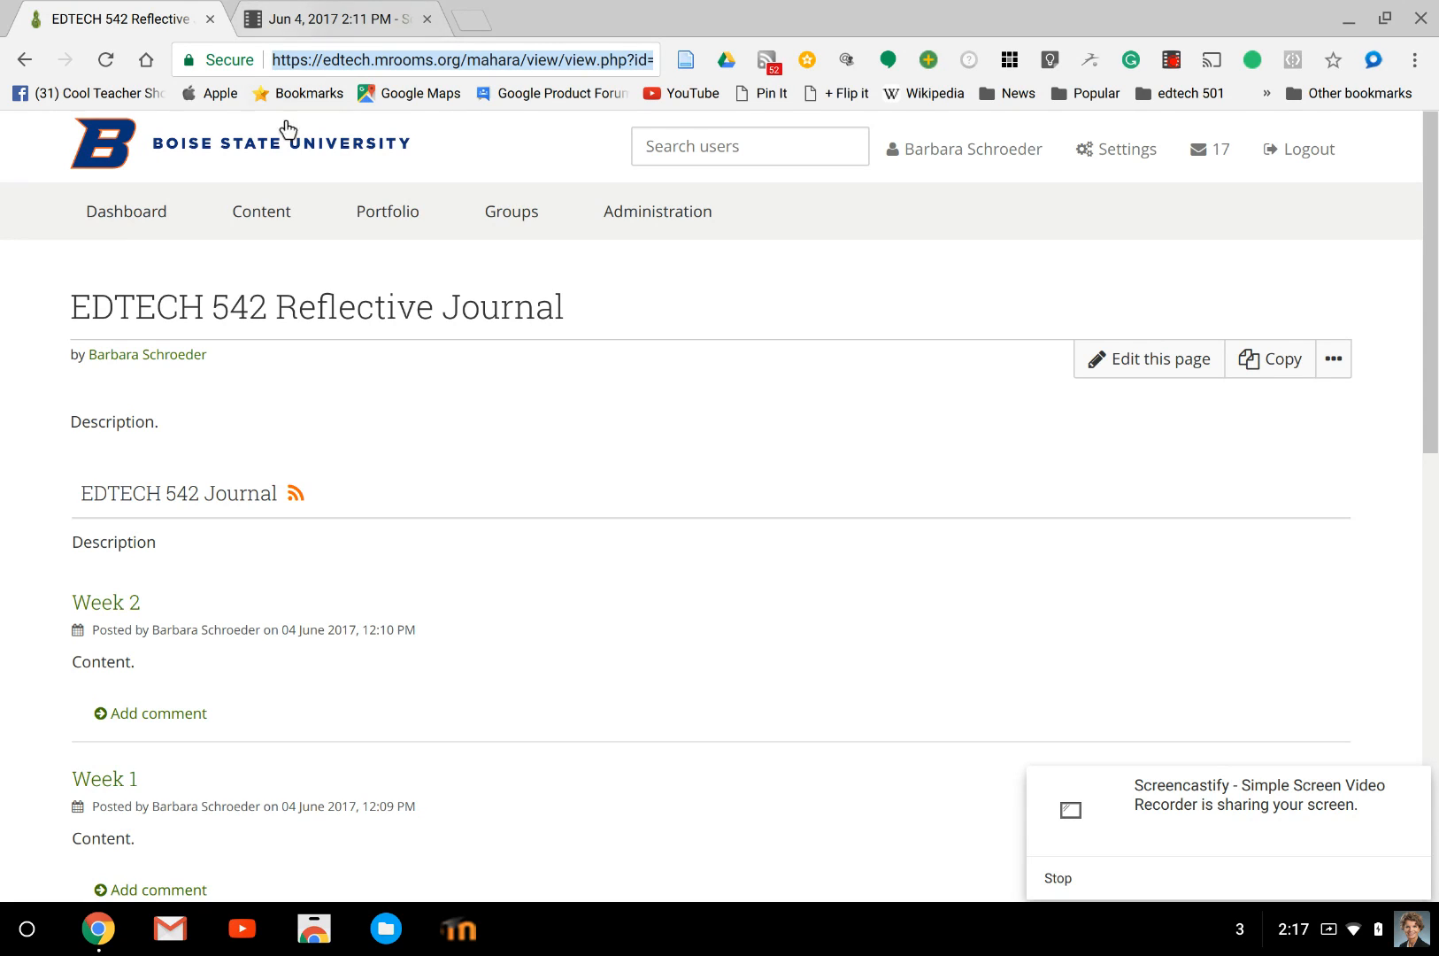
left_click(1285, 146)
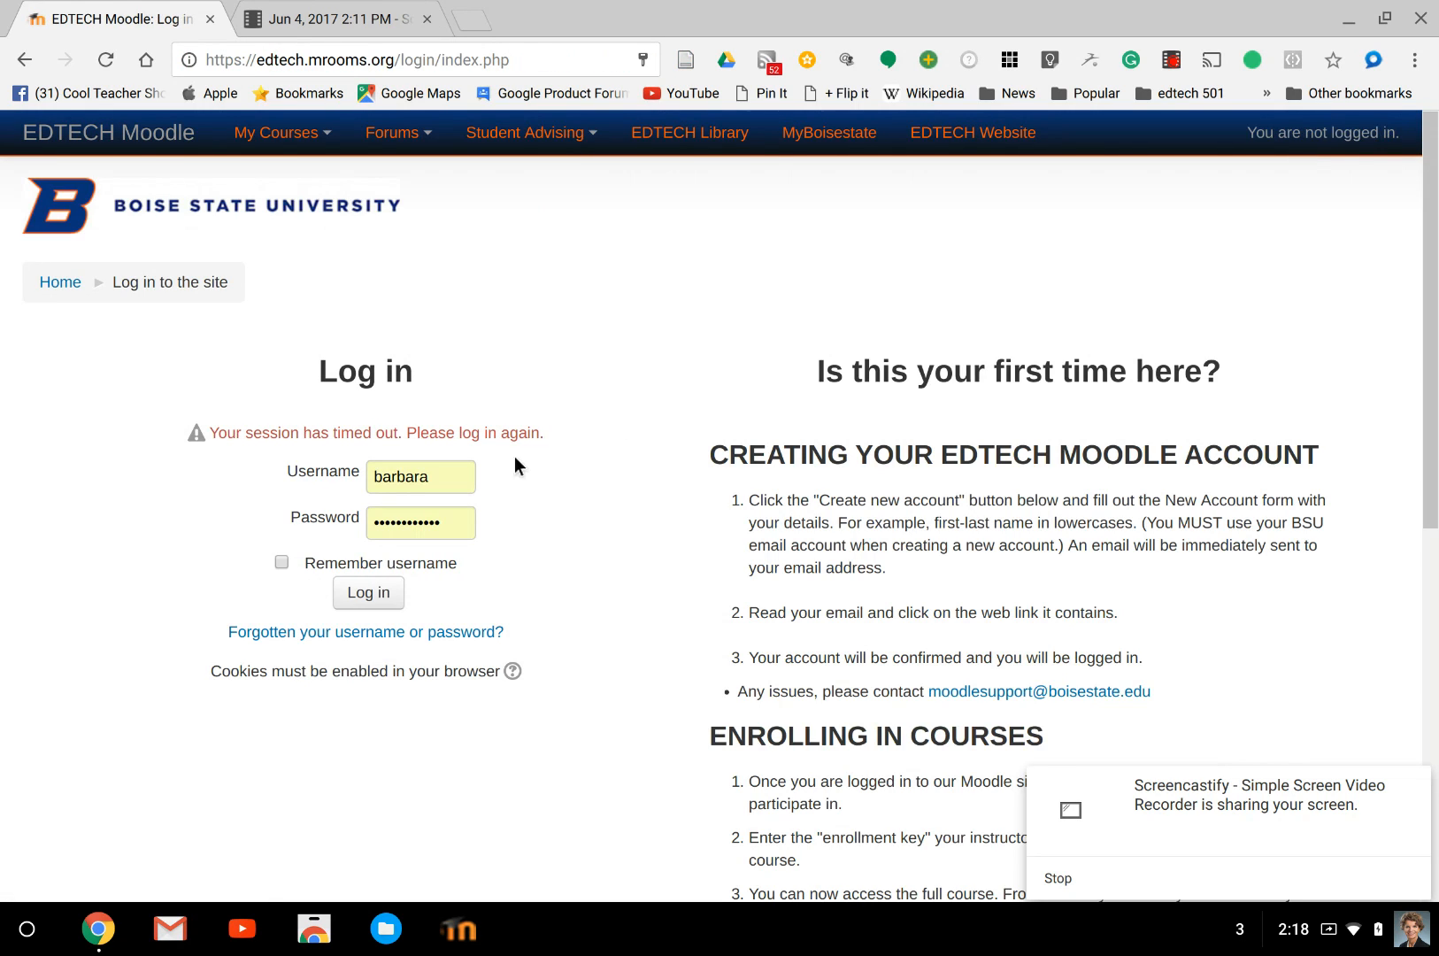
Try to open the copied page address while logged out.
left_click(490, 42)
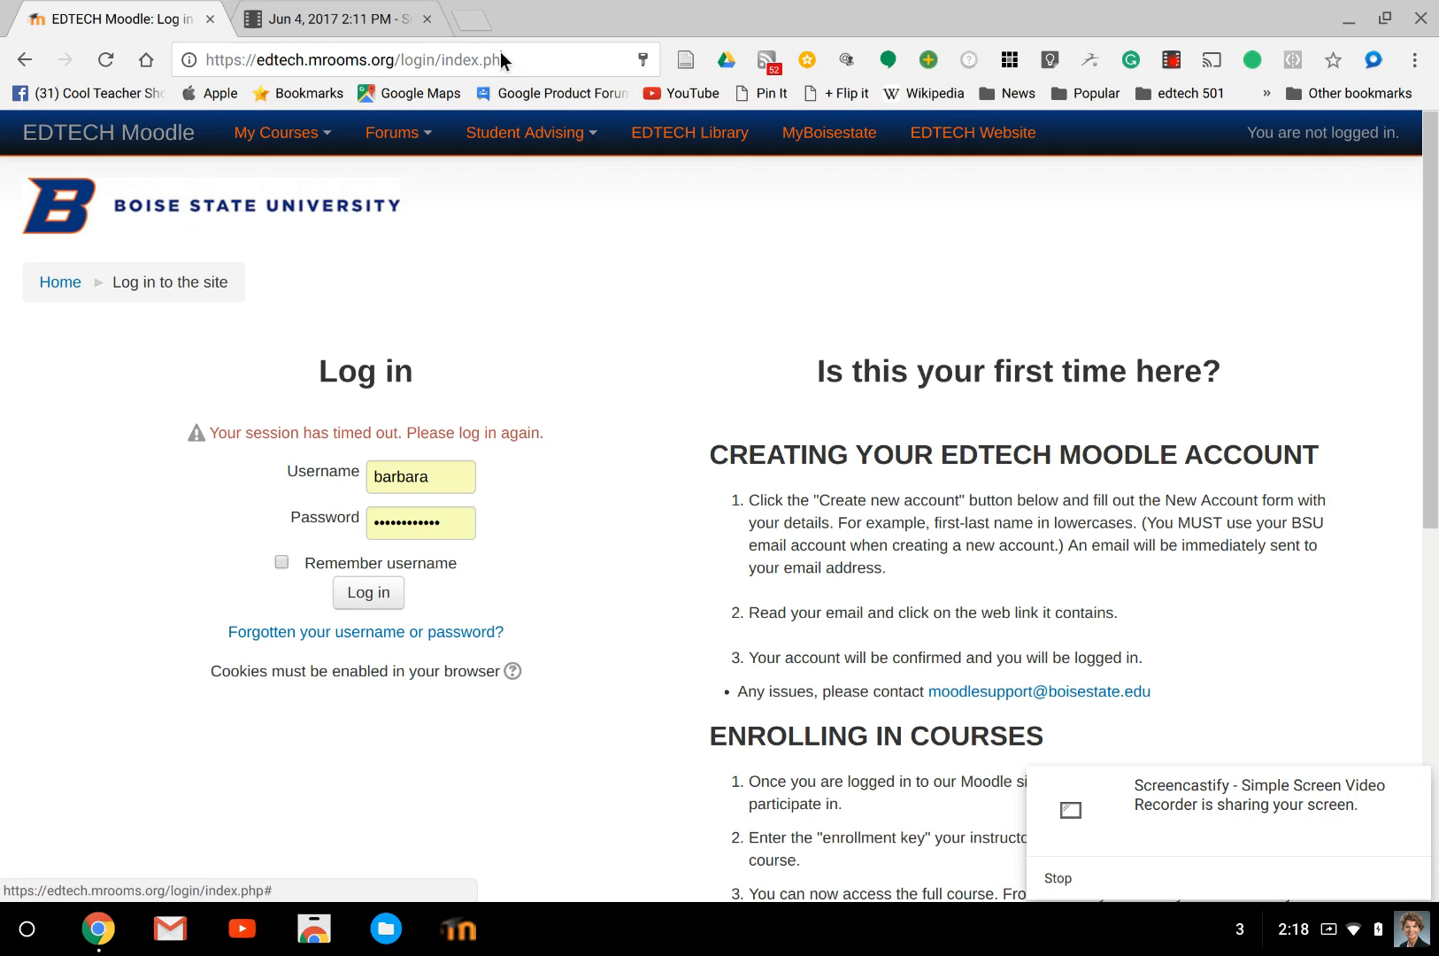
left_click(500, 52)
type("https://edtech.mrooms.org/mahara/view/view.php?id=1790")
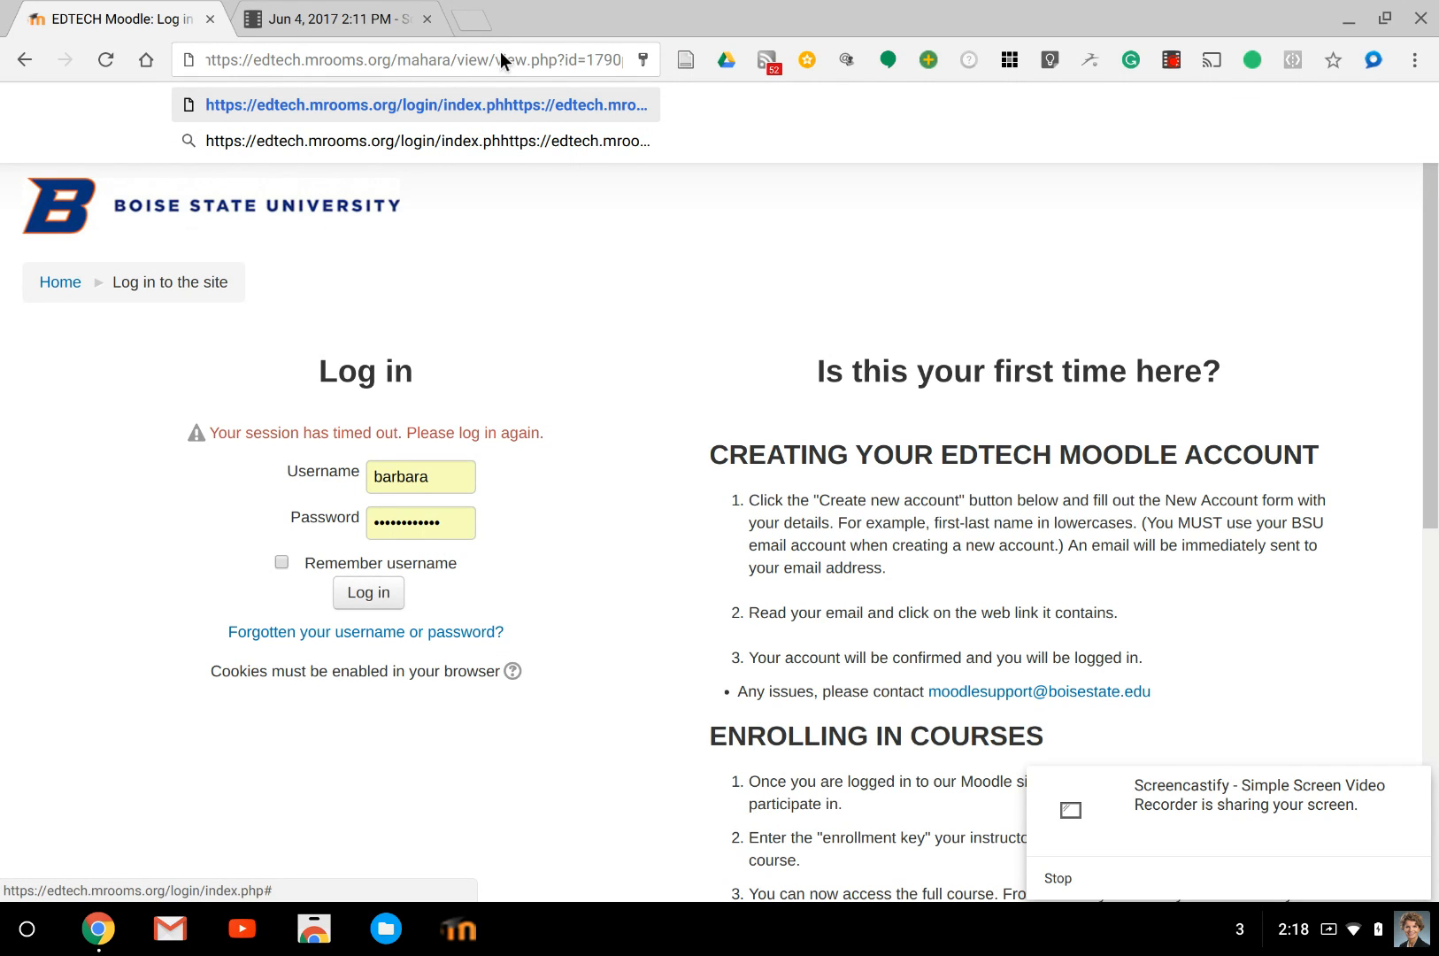
key("Return")
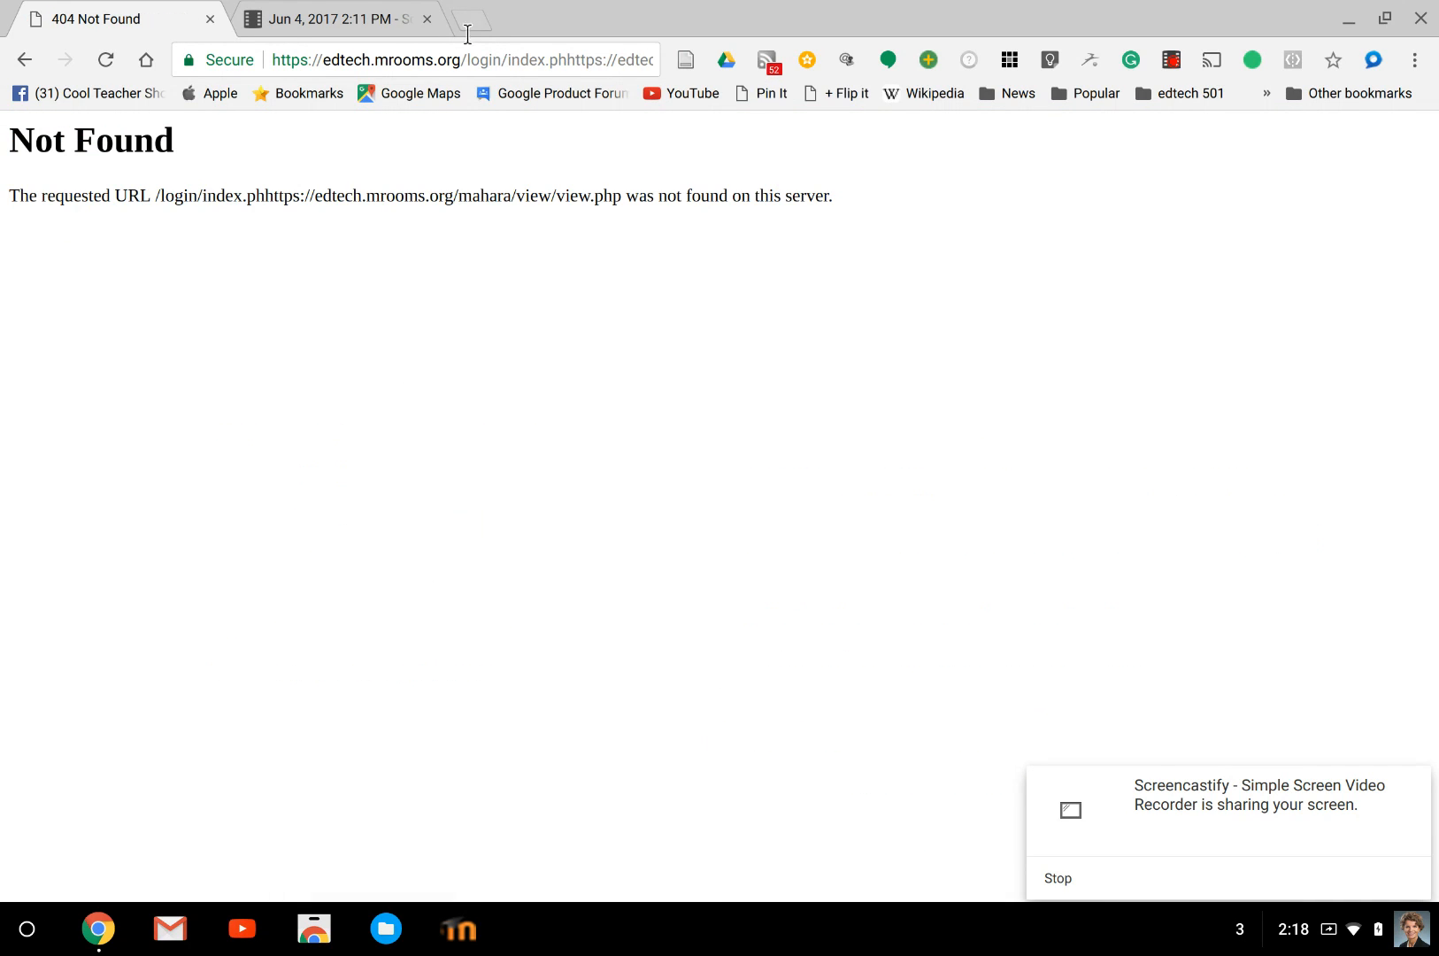
Load only the copied page address to view the public journal page, and open its Week 2 entry.
left_click(437, 32)
type("https://edtech.mrooms.org/mahara/view/view.php?id=1790")
key("Return")
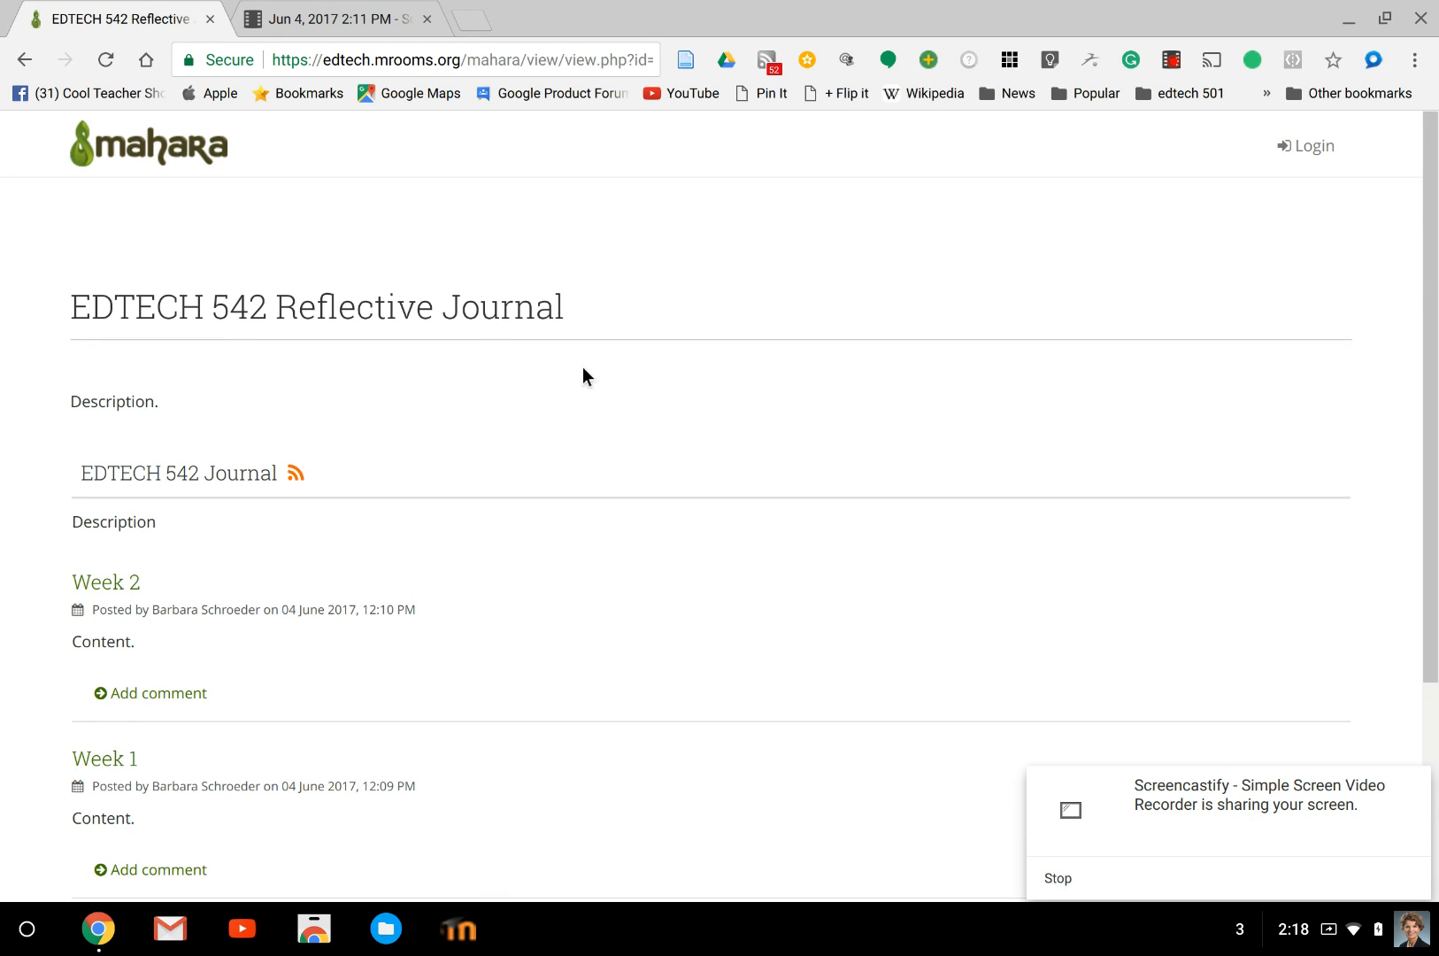
scroll(583, 375, "down", 3)
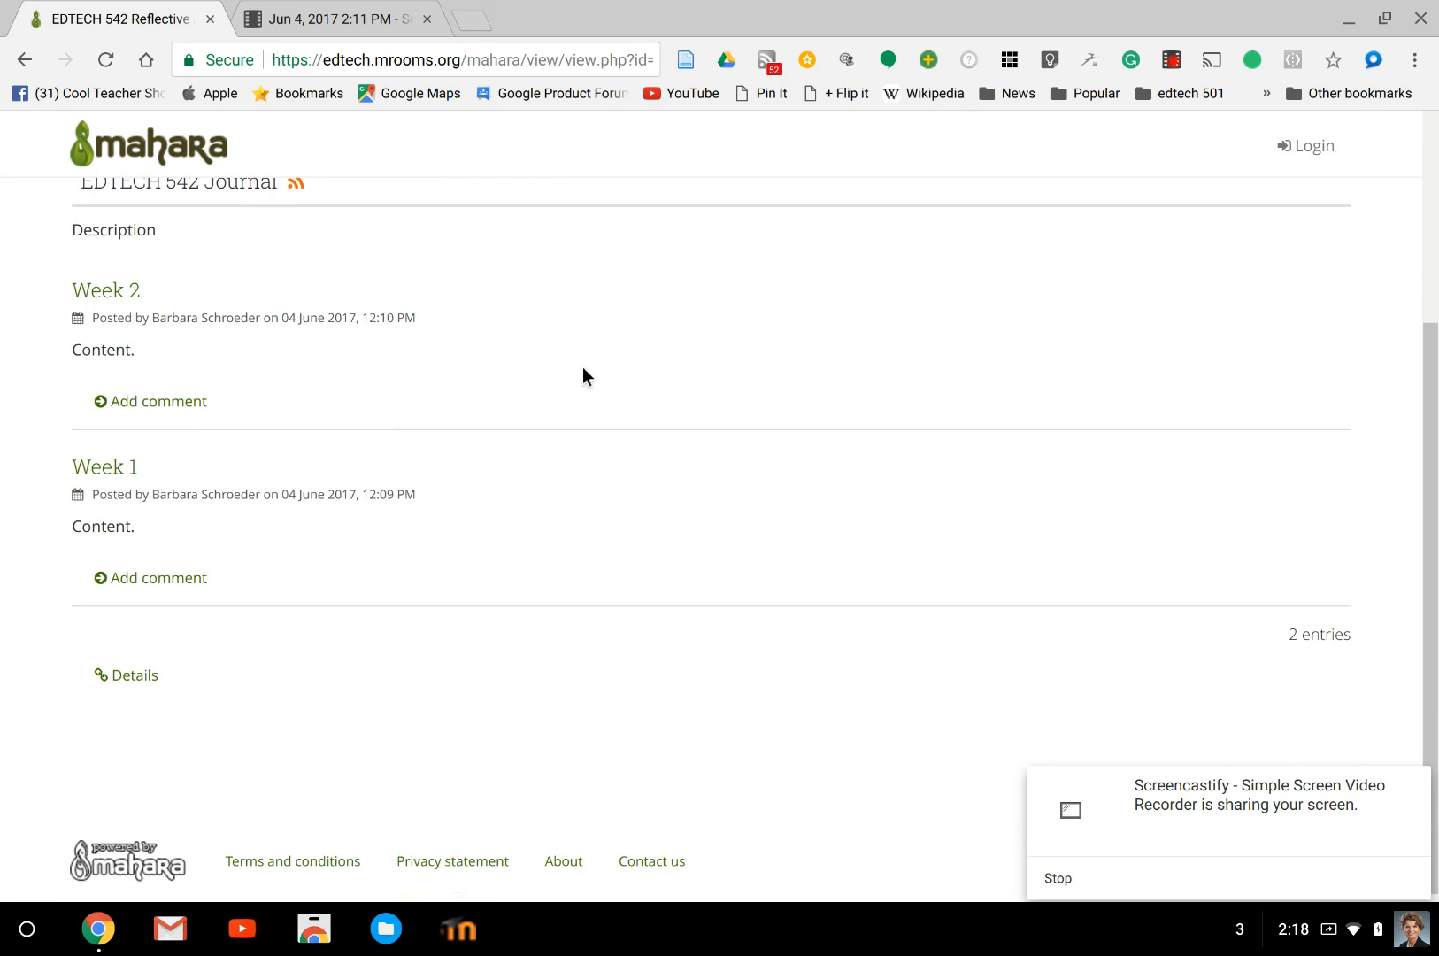
left_click(101, 289)
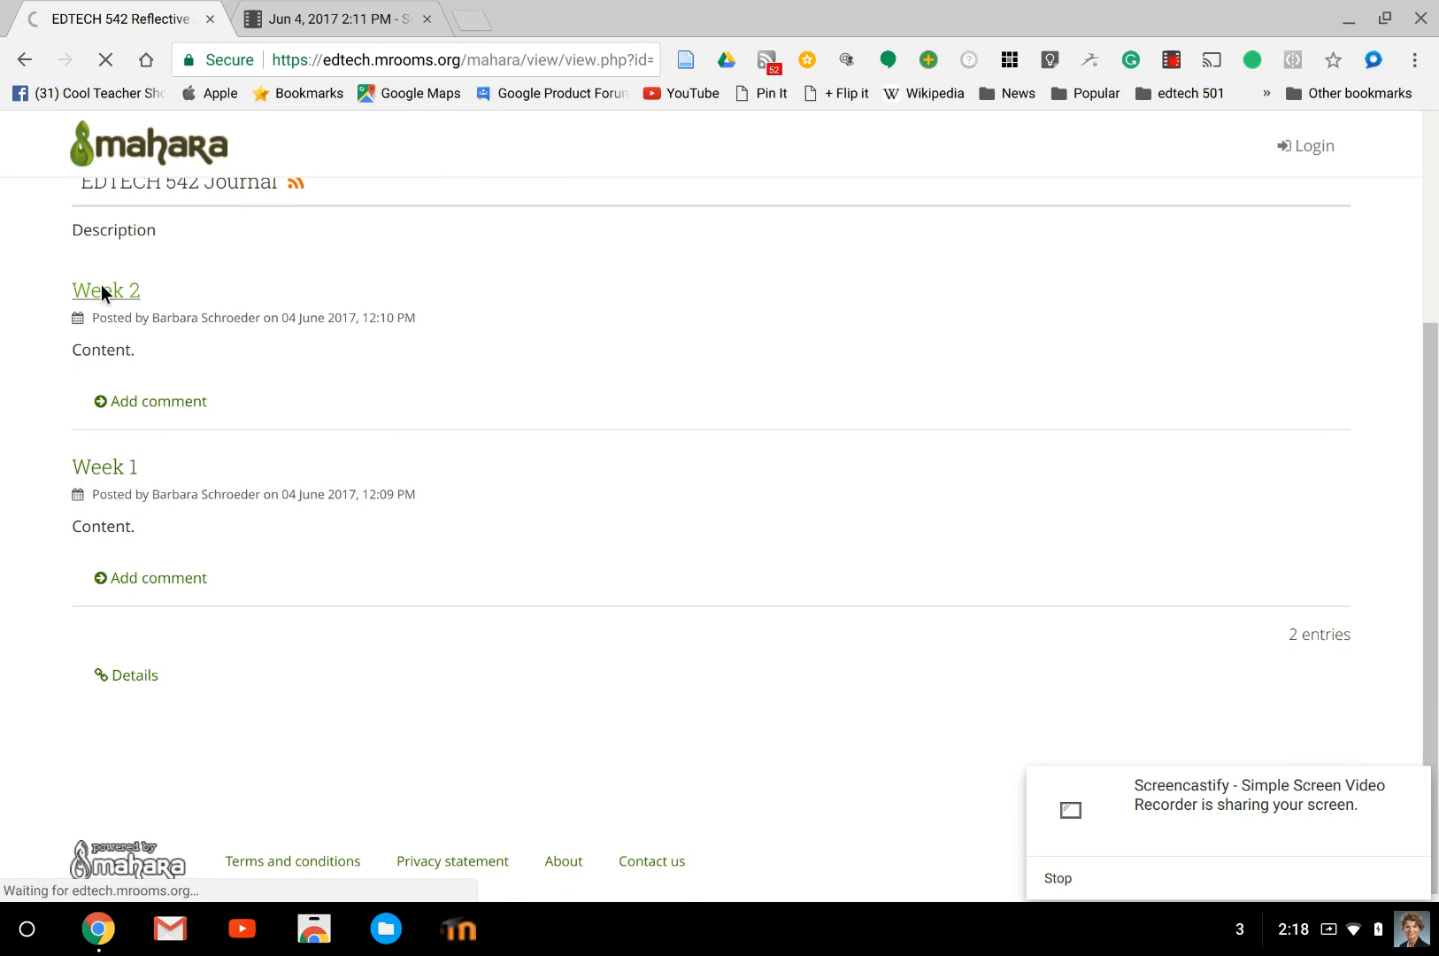